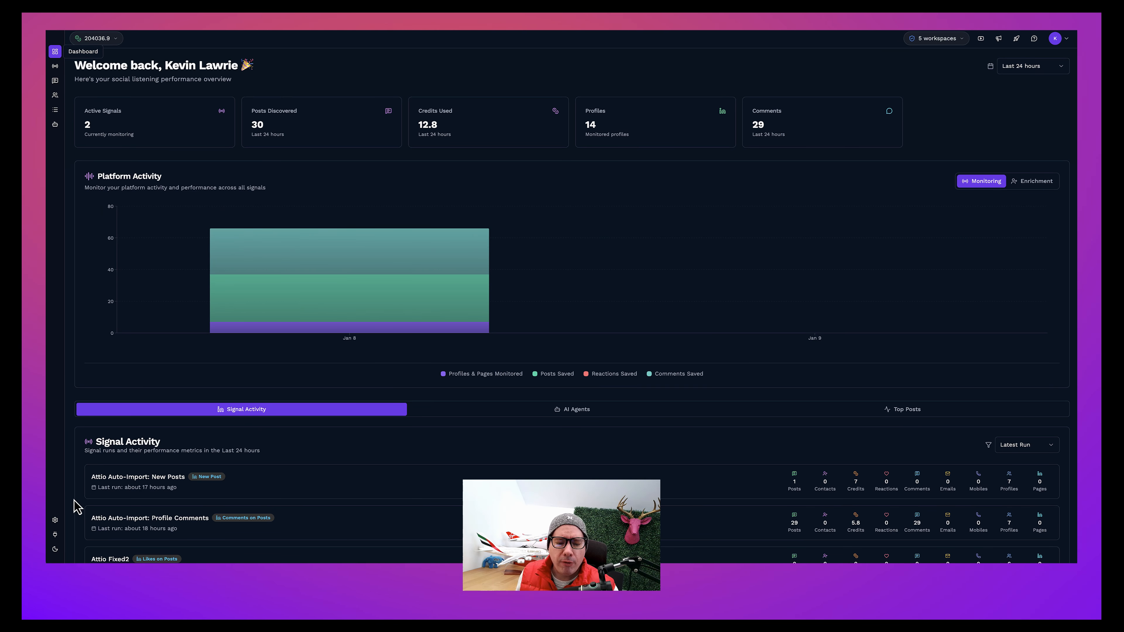
Step: Disconnect the Attio integration and reconnect it, authorizing getsignals.in to access the getsignals workspace
click(55, 534)
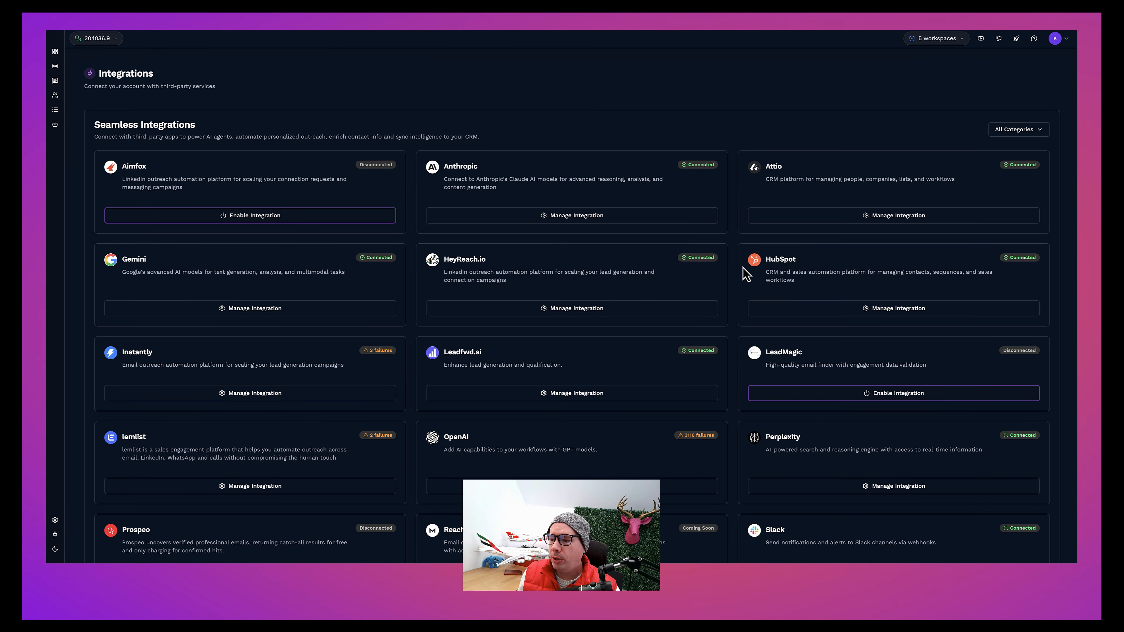
click(867, 216)
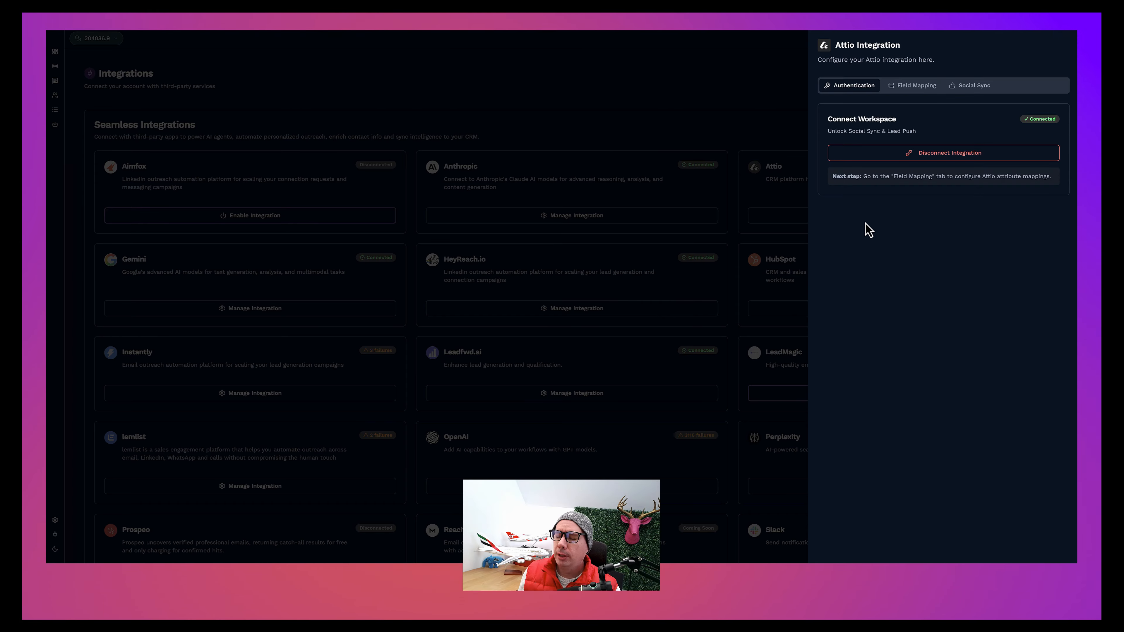
click(932, 158)
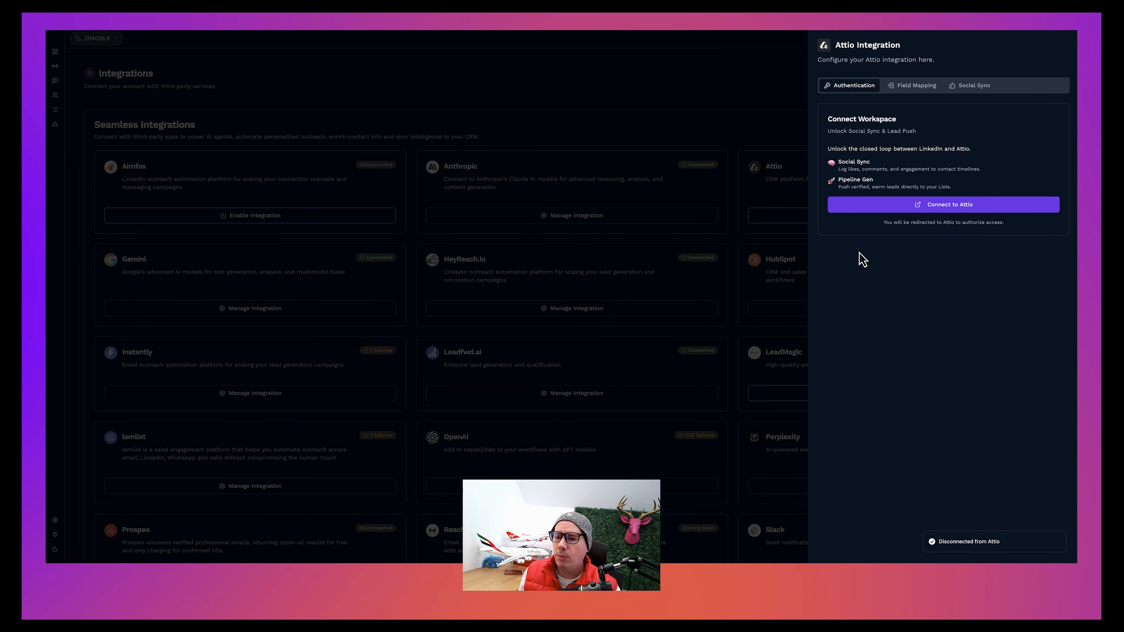
click(938, 212)
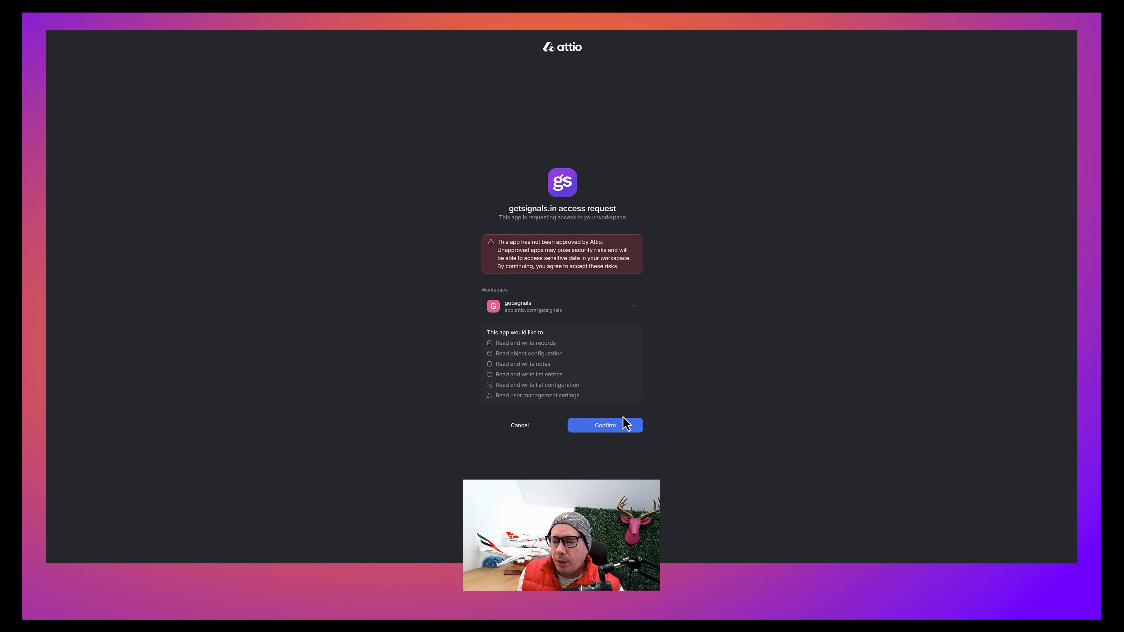
click(605, 426)
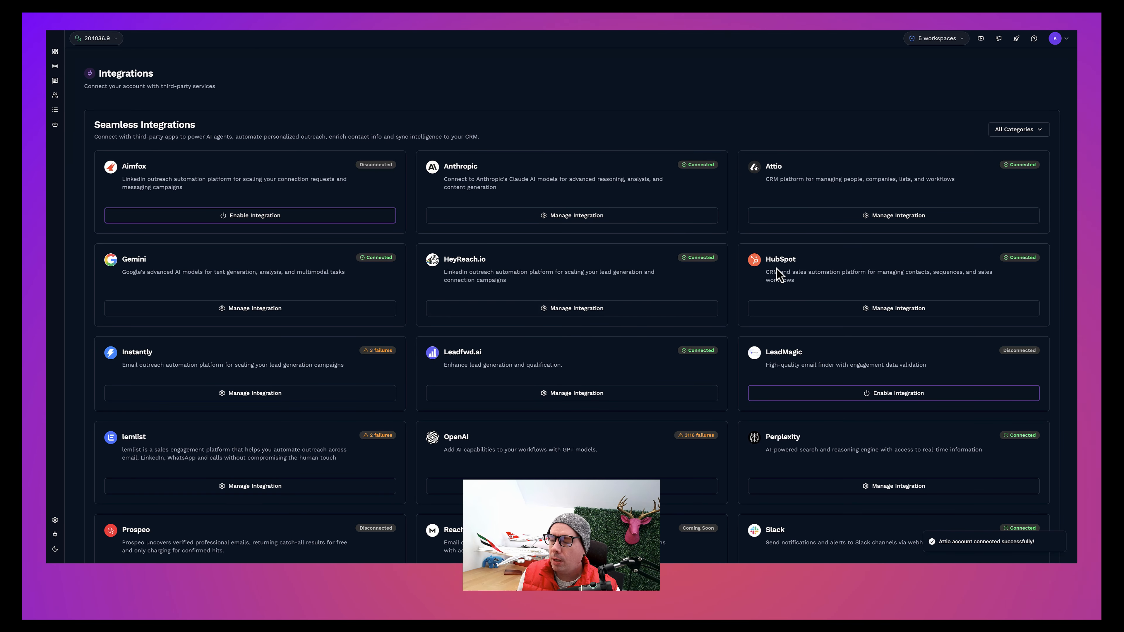
Step: Start an import rule in Attio's Social Sync settings with the leads1 list as its CRM source
click(899, 217)
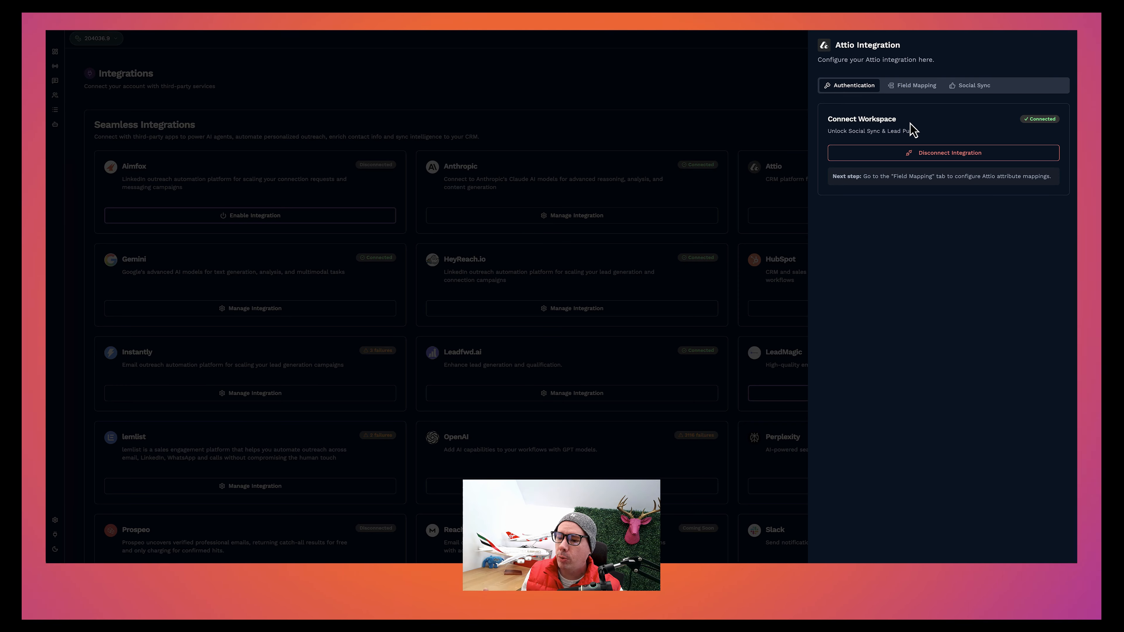
click(975, 87)
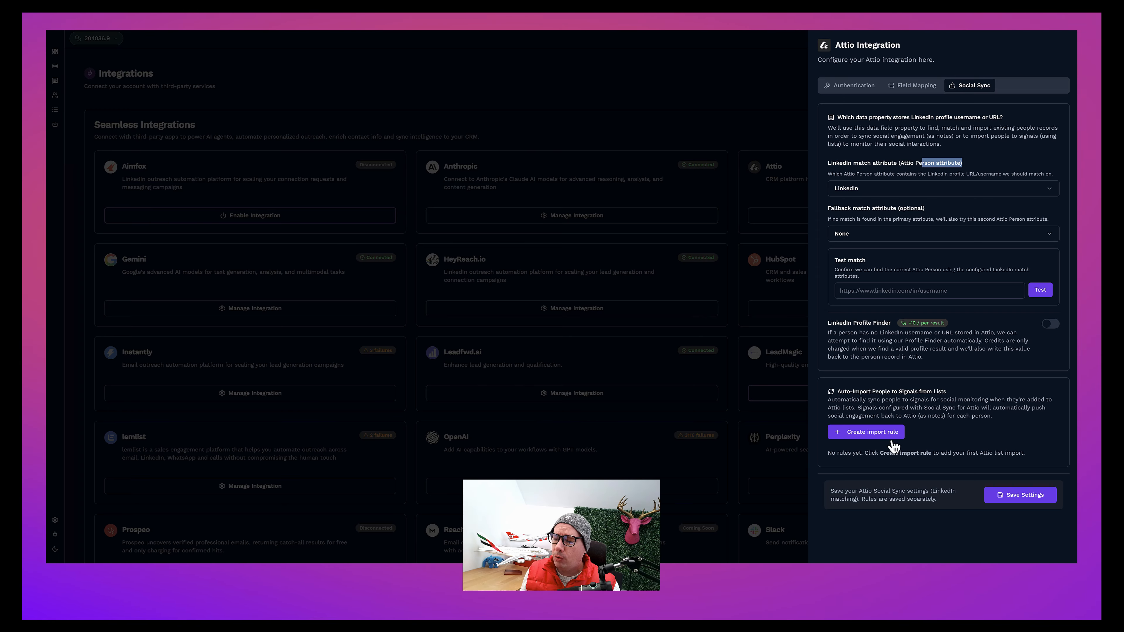
click(875, 441)
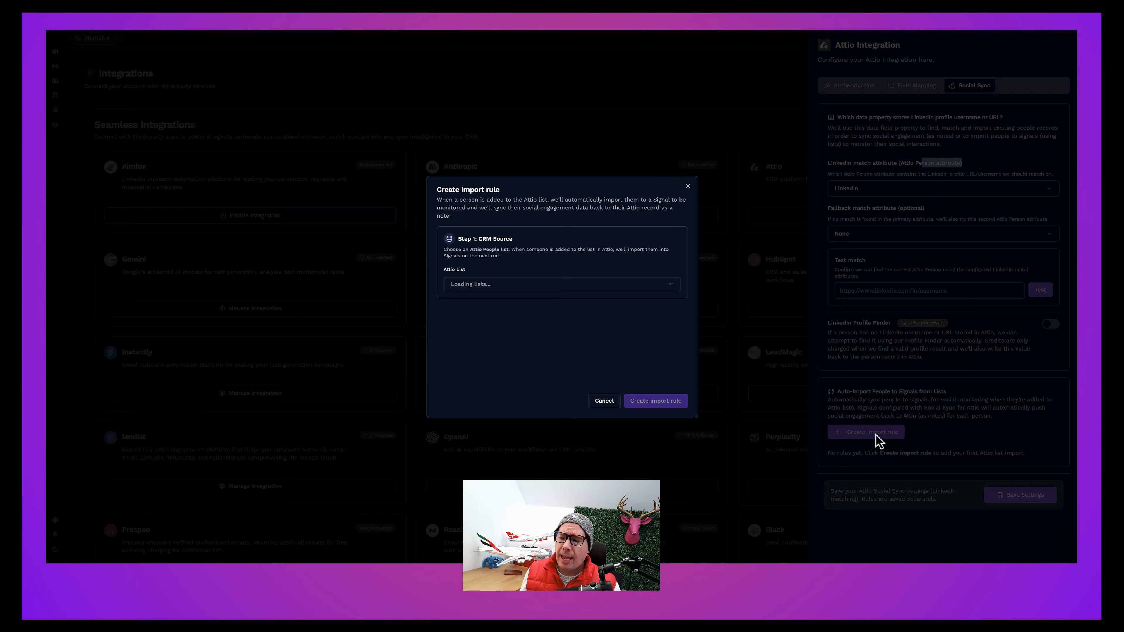
click(586, 285)
scroll(569, 352, down, 1)
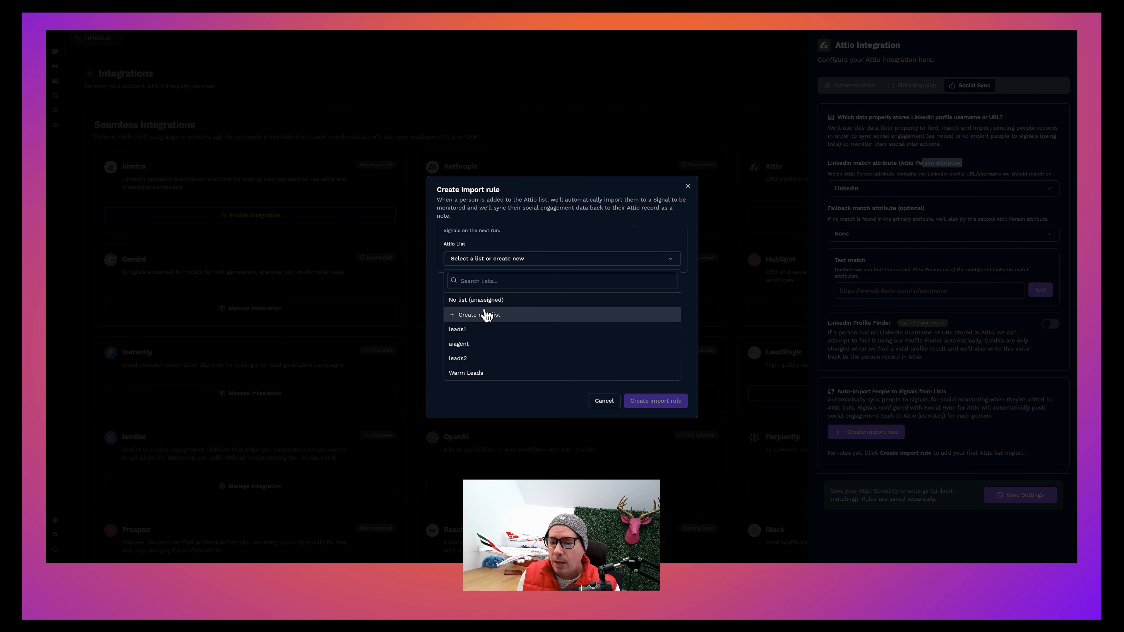
click(468, 329)
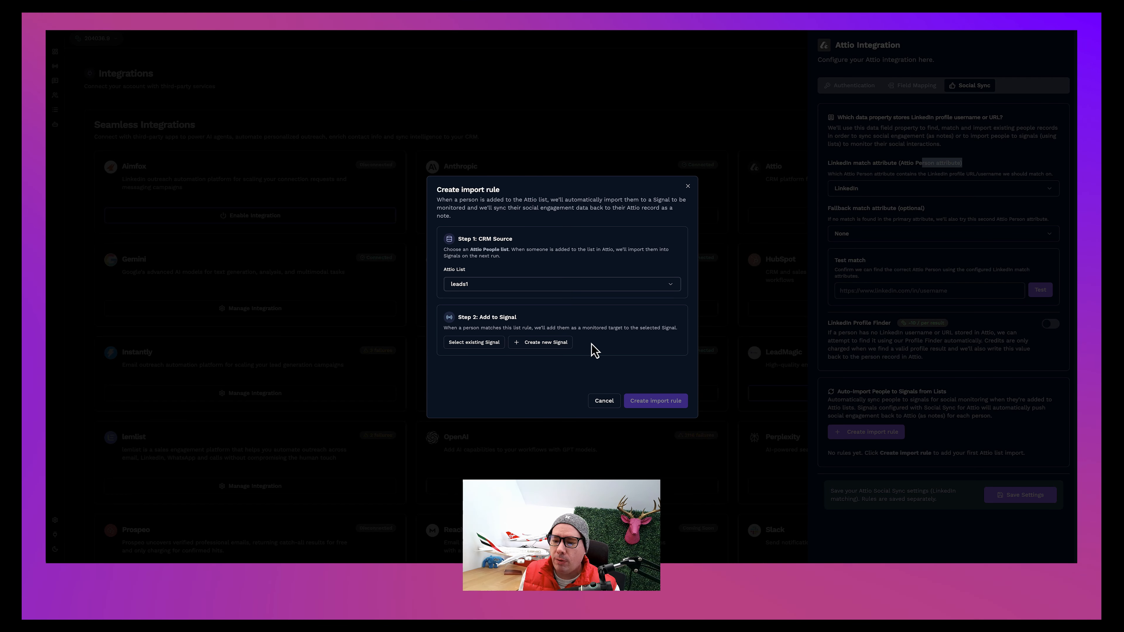
Step: Have the import rule create a new Signal of type Sync New Posts to Attio from Monitored Profiles
click(537, 344)
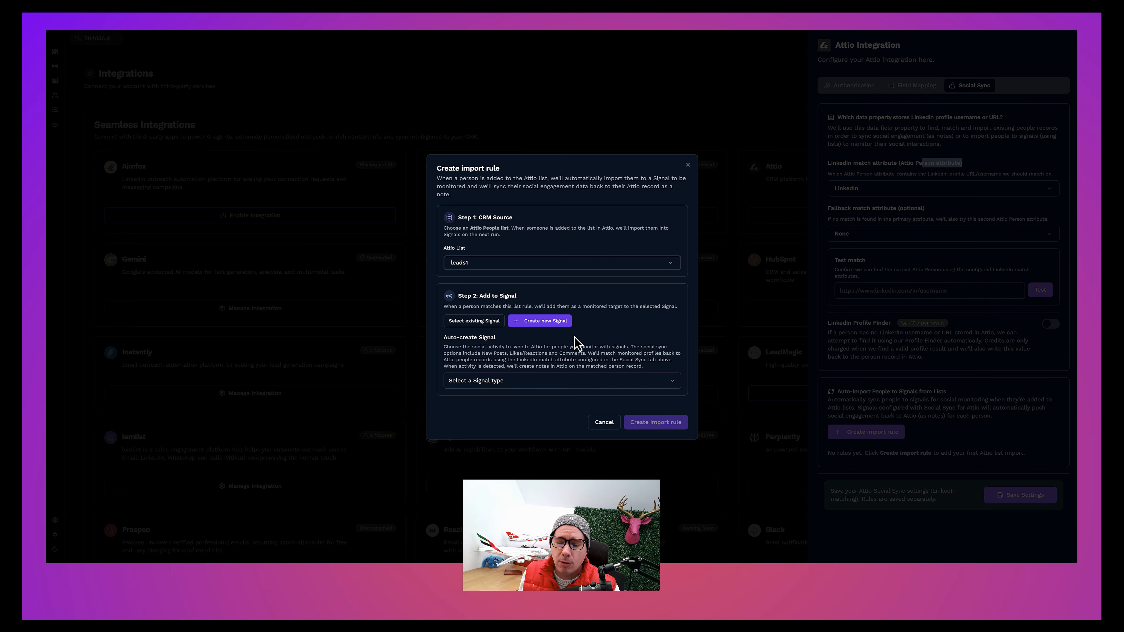
click(545, 385)
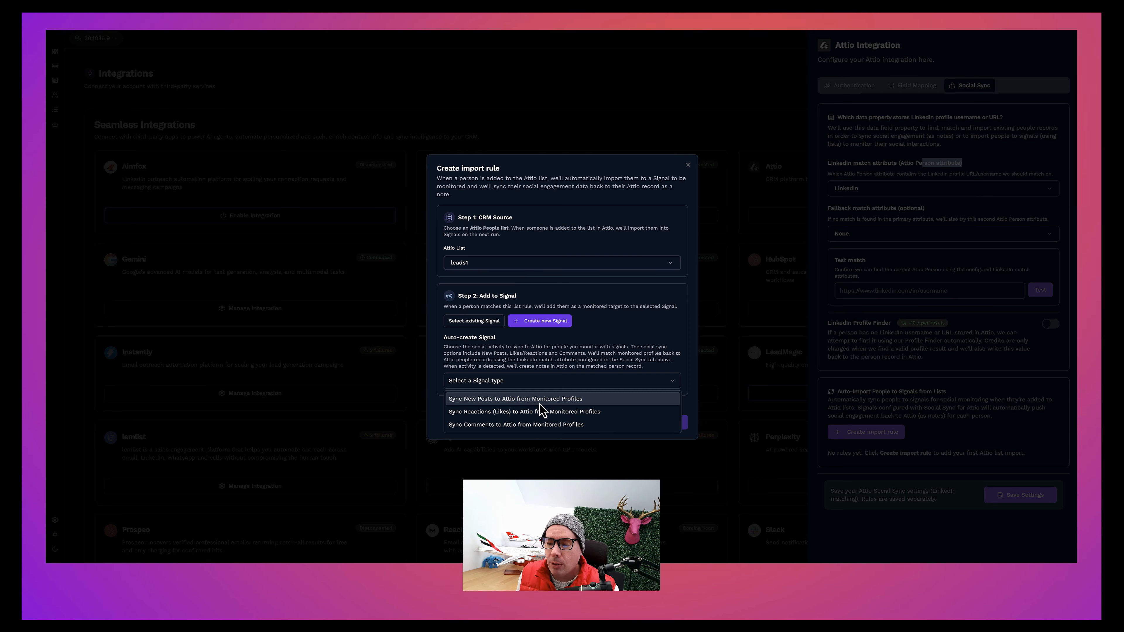
click(543, 399)
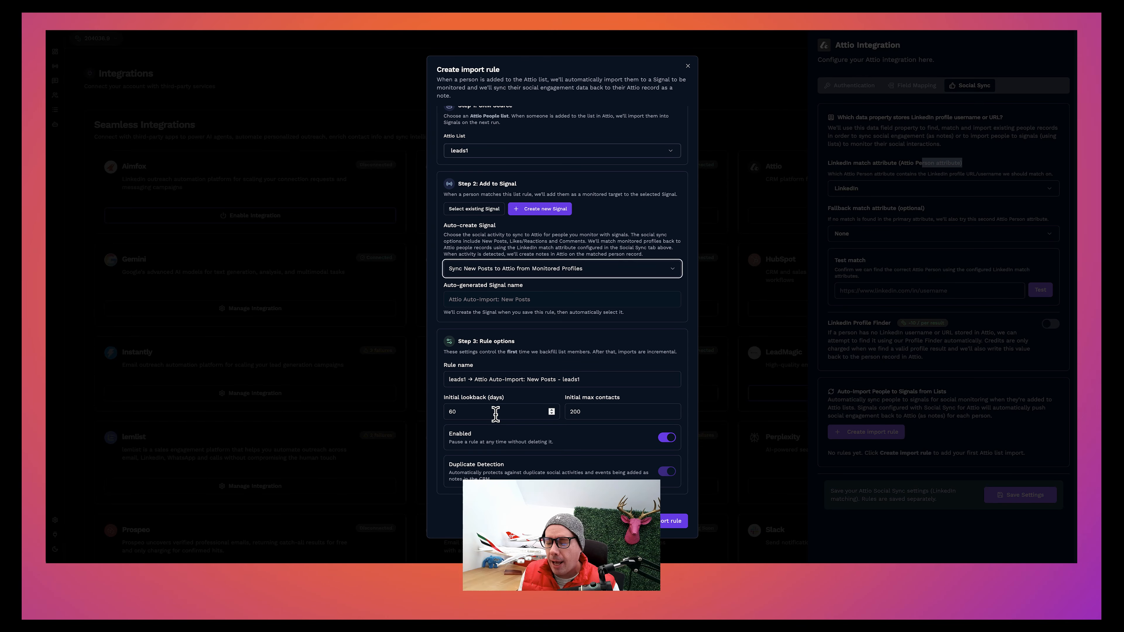
Step: Set the rule's initial lookback to 1 day and create the import rule
drag(493, 413, 448, 407)
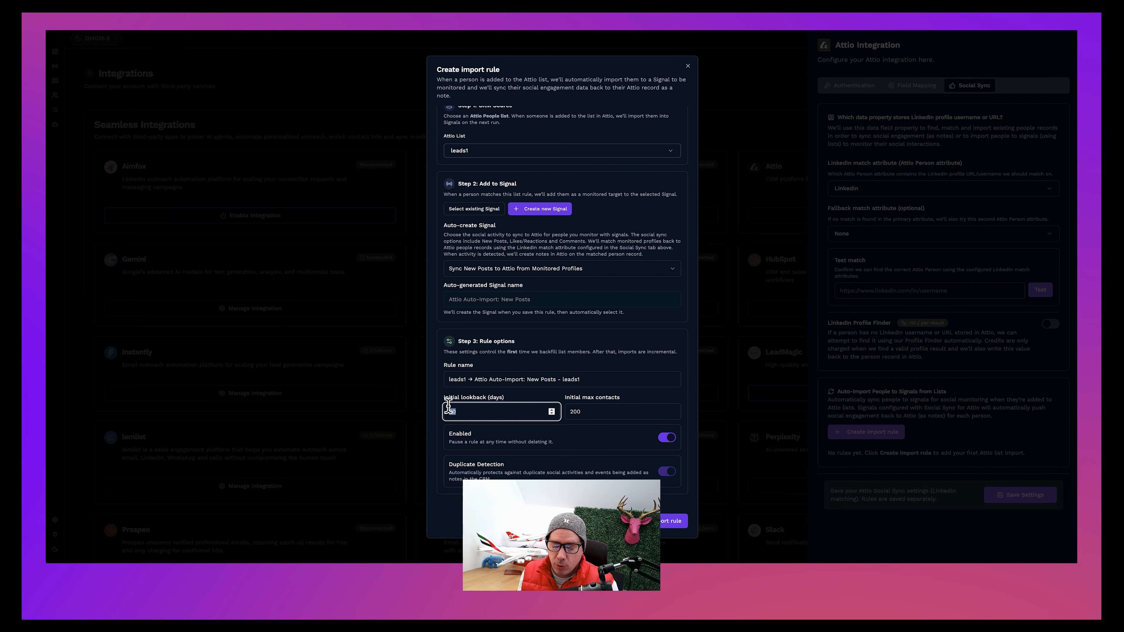
text(1)
click(547, 401)
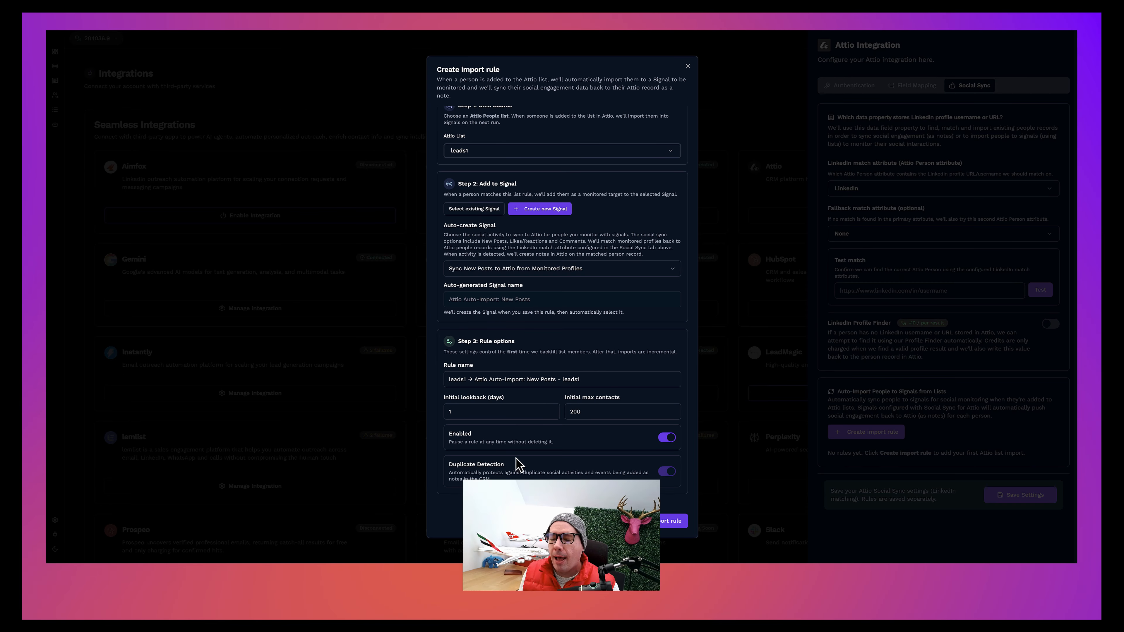
scroll(566, 442, up, 1)
scroll(567, 445, down, 1)
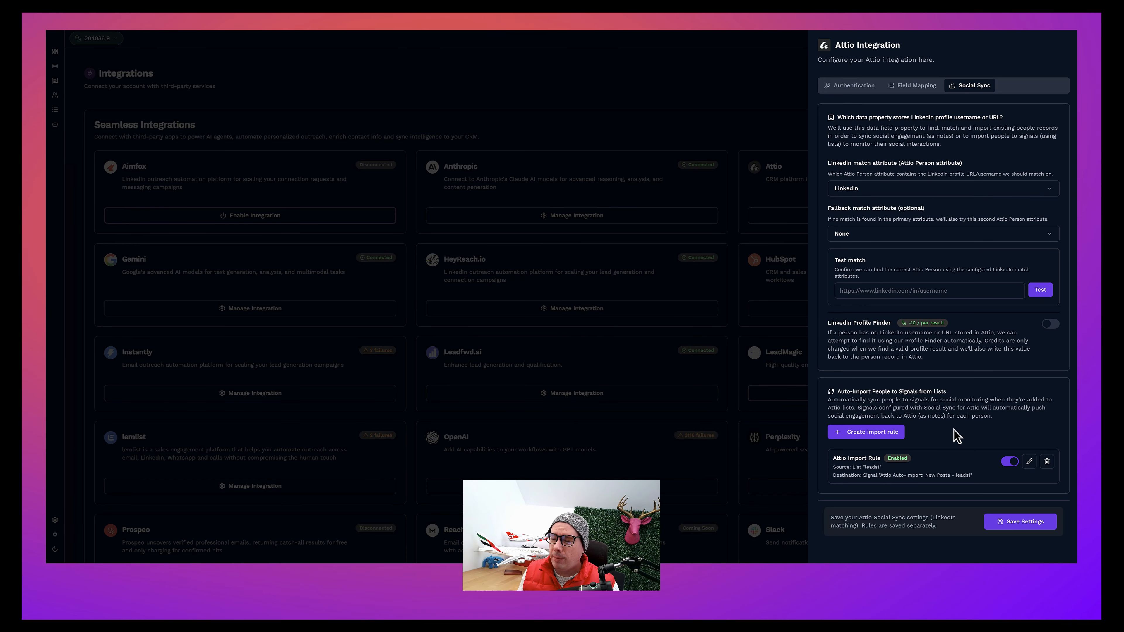
Step: Review the new Attio import rule's source list and destination Signal in the Social Sync settings
scroll(954, 436, down, 1)
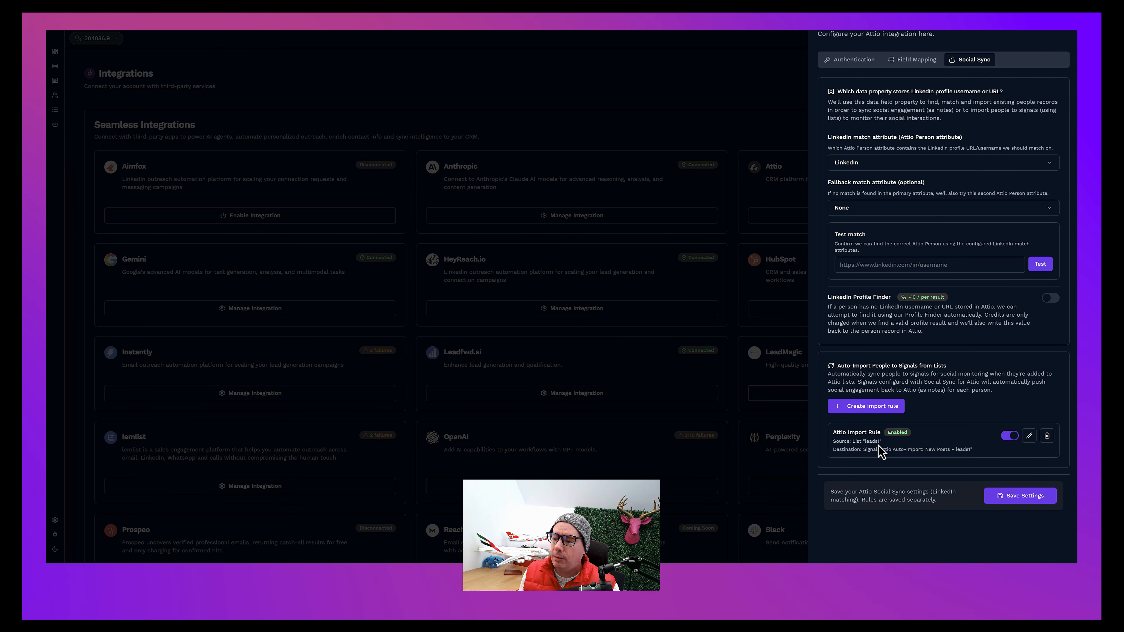
drag(881, 441, 847, 441)
click(847, 441)
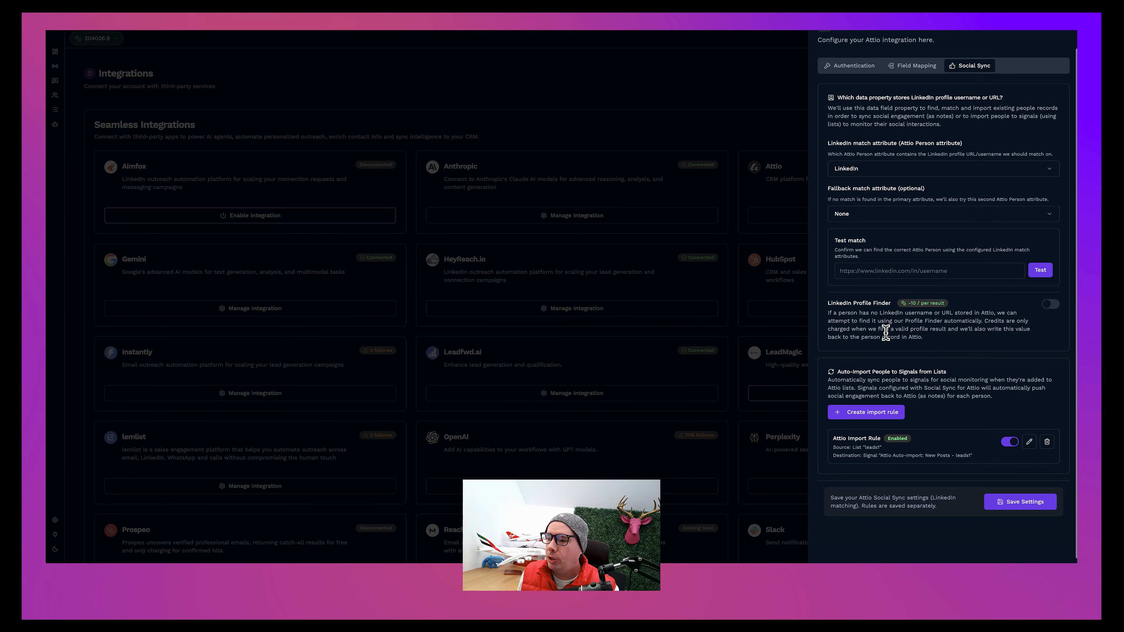
scroll(883, 332, up, 1)
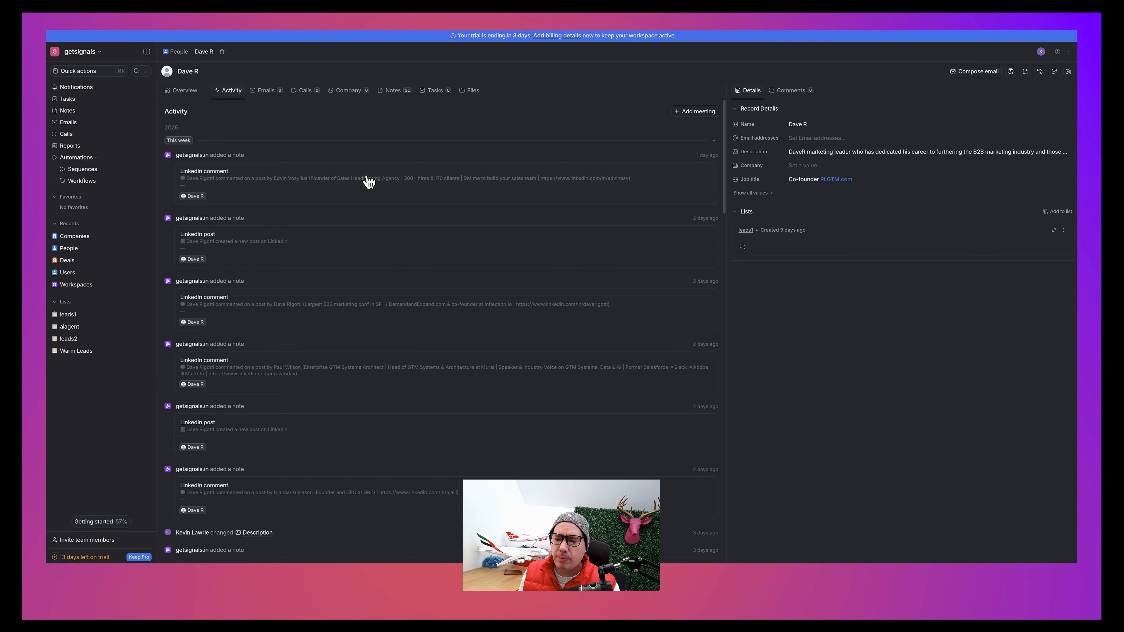
Step: Switch to Attio and examine the LinkedIn posts and comments logged in the contact's activity timeline
scroll(369, 180, down, 6)
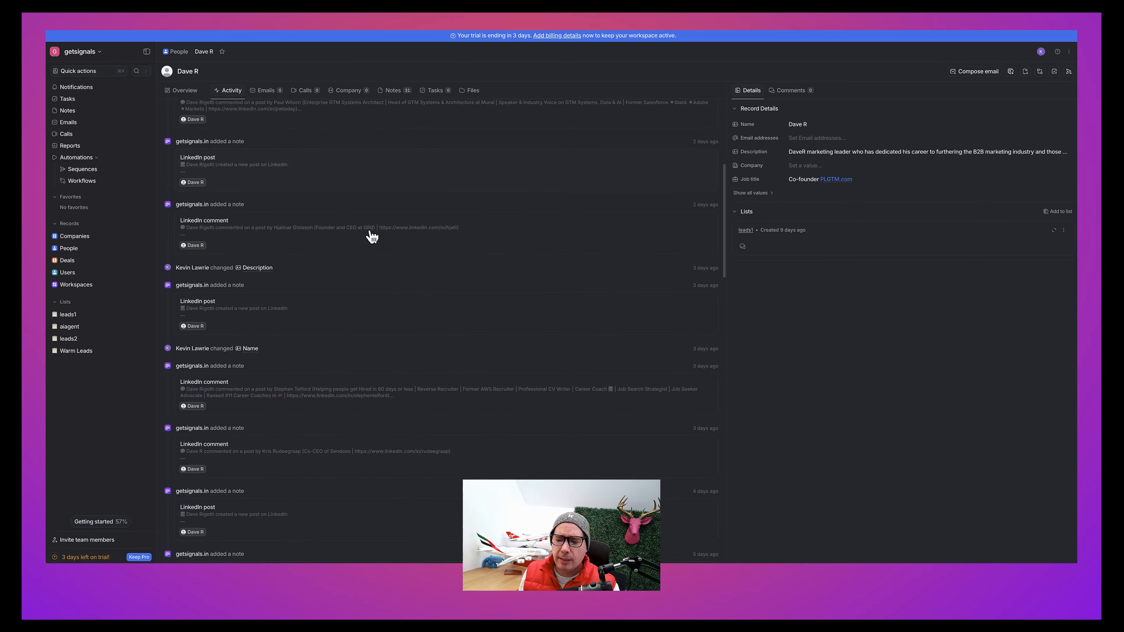
scroll(401, 383, down, 2)
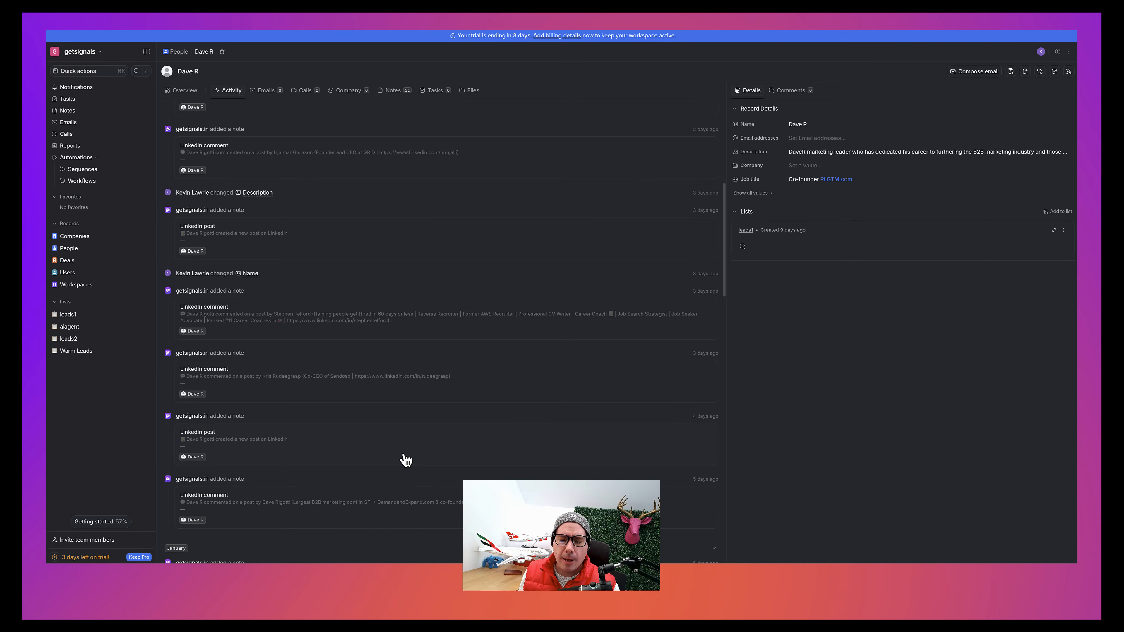
scroll(406, 460, up, 3)
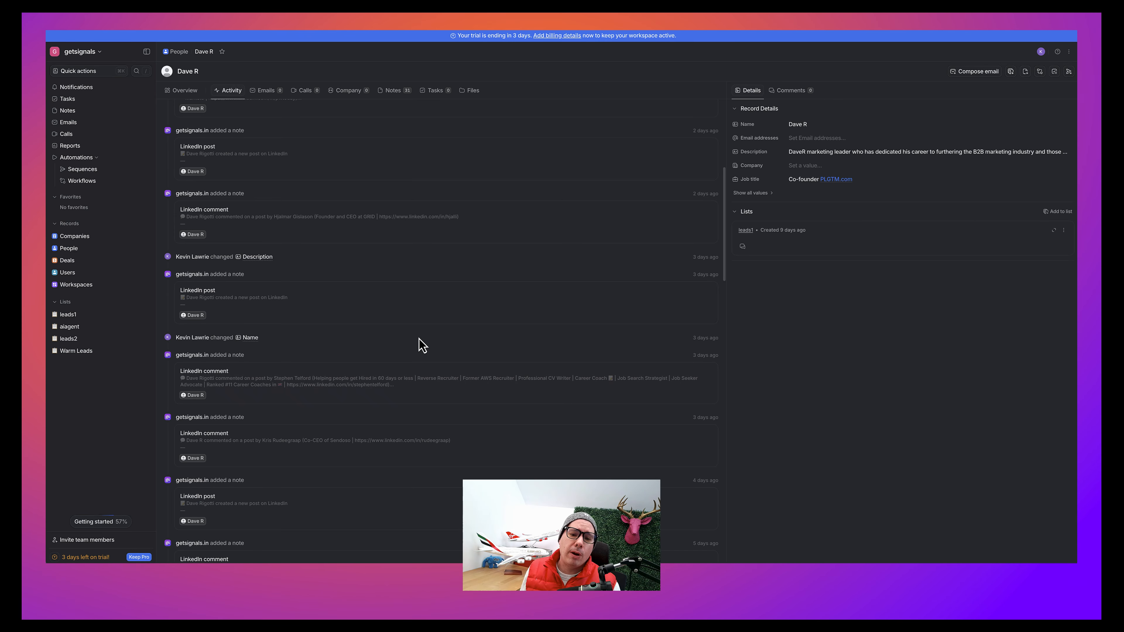
scroll(420, 348, up, 5)
scroll(421, 343, up, 1)
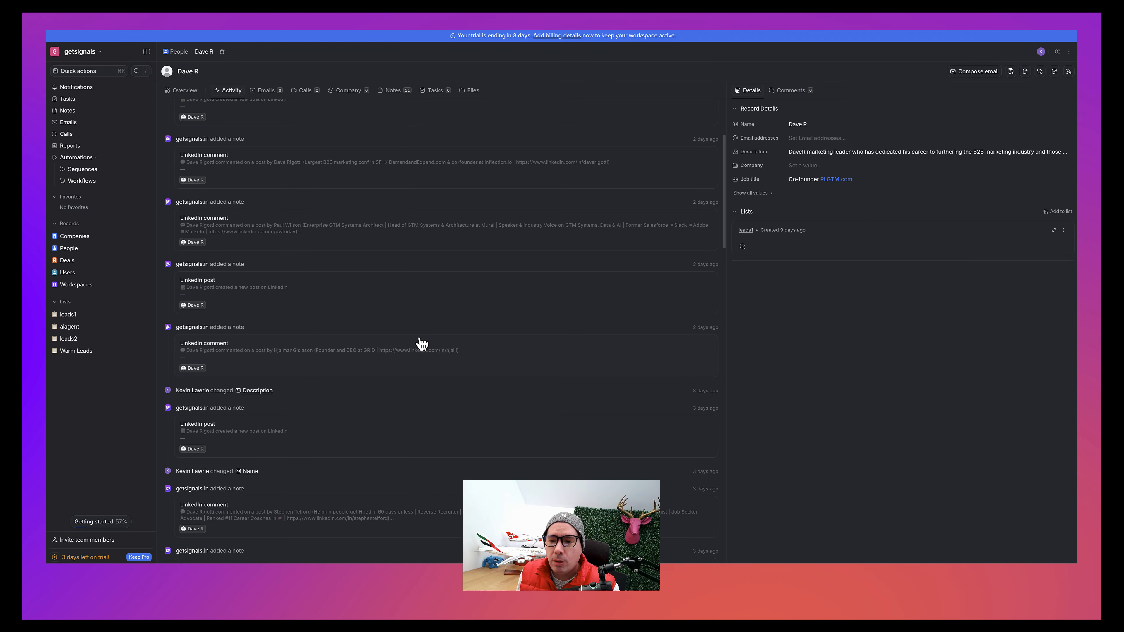
scroll(407, 282, up, 6)
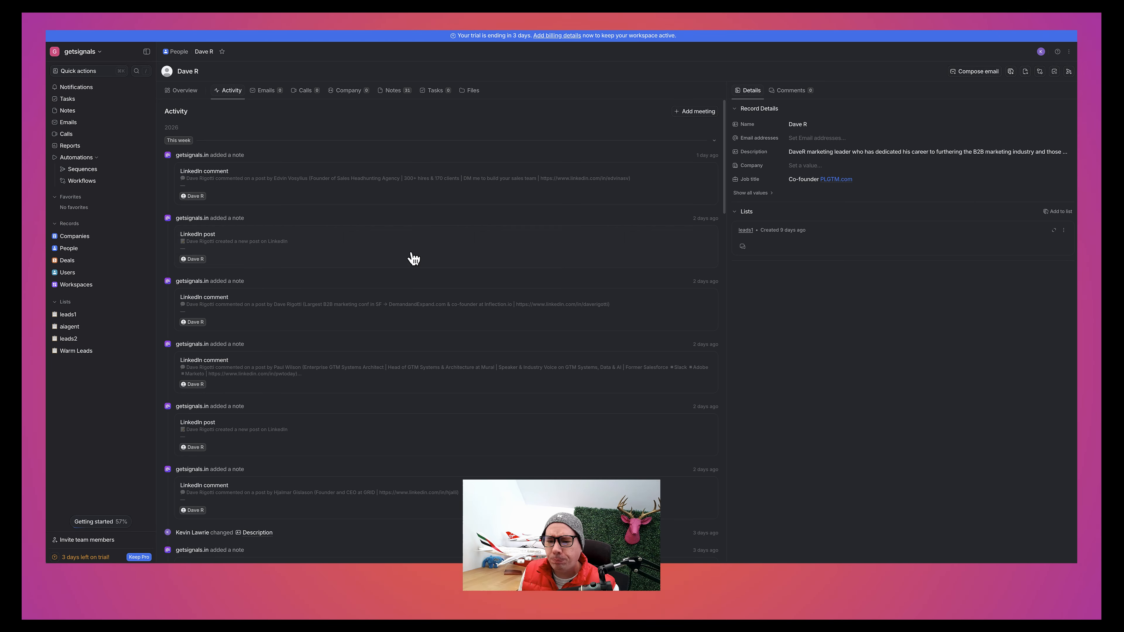
Step: Browse the contact's synced LinkedIn notes and return to the record's activity view
click(389, 92)
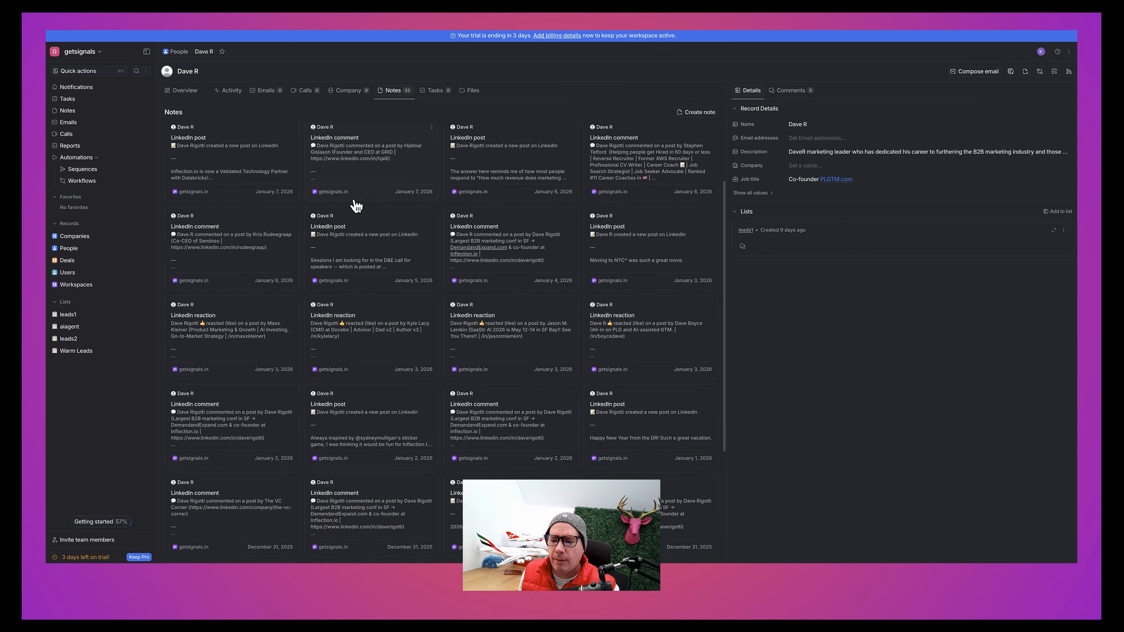
scroll(356, 205, down, 3)
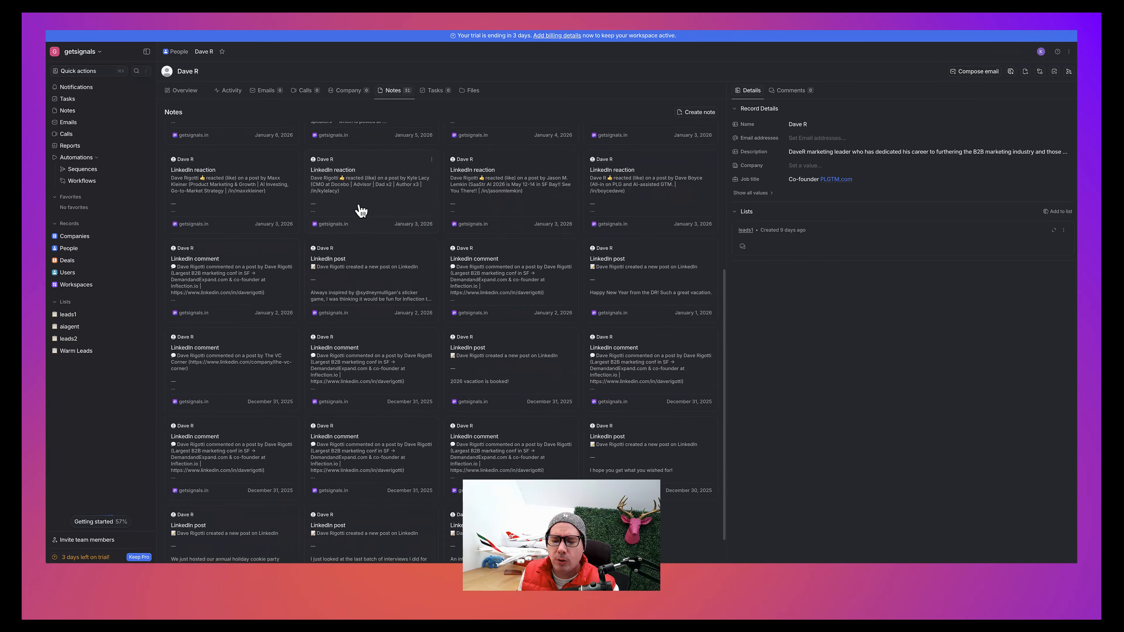
scroll(361, 210, up, 4)
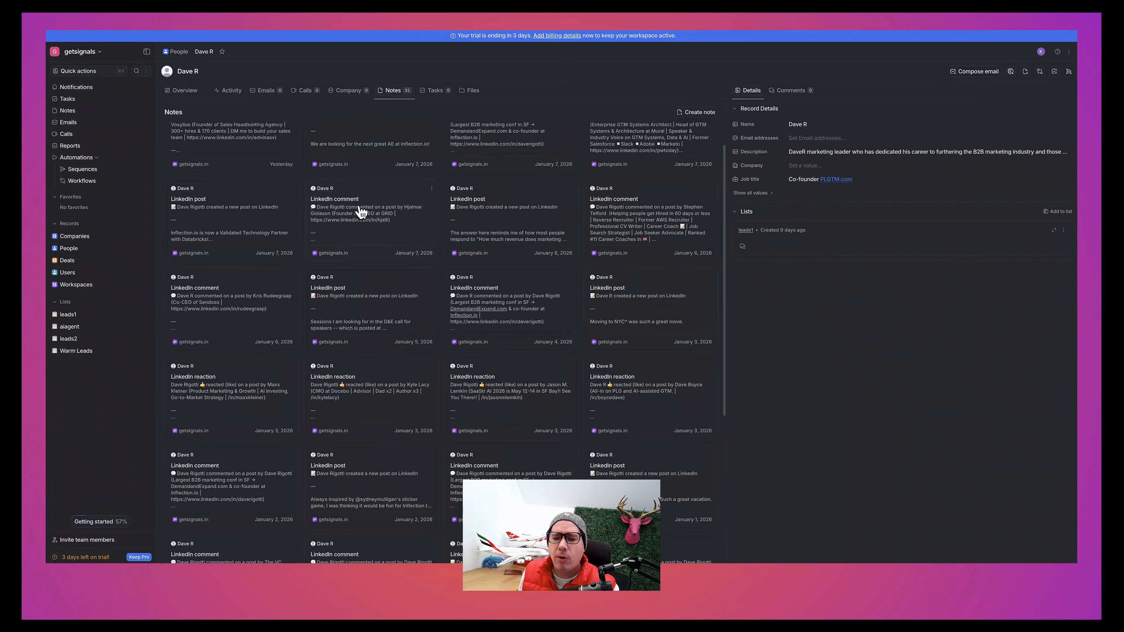
scroll(361, 210, up, 1)
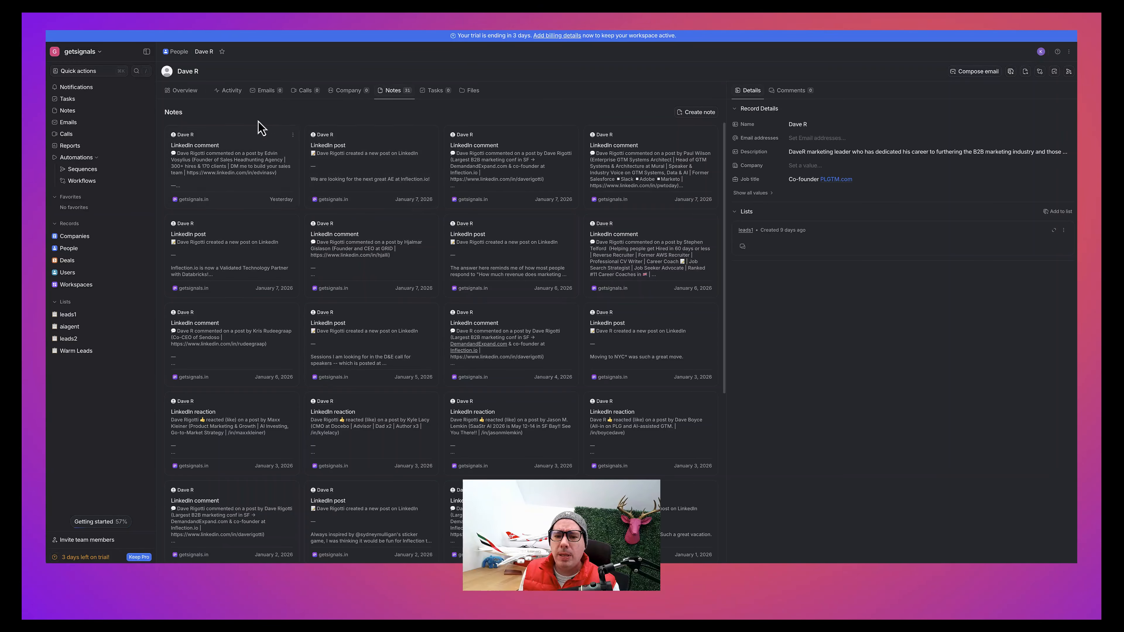
click(239, 93)
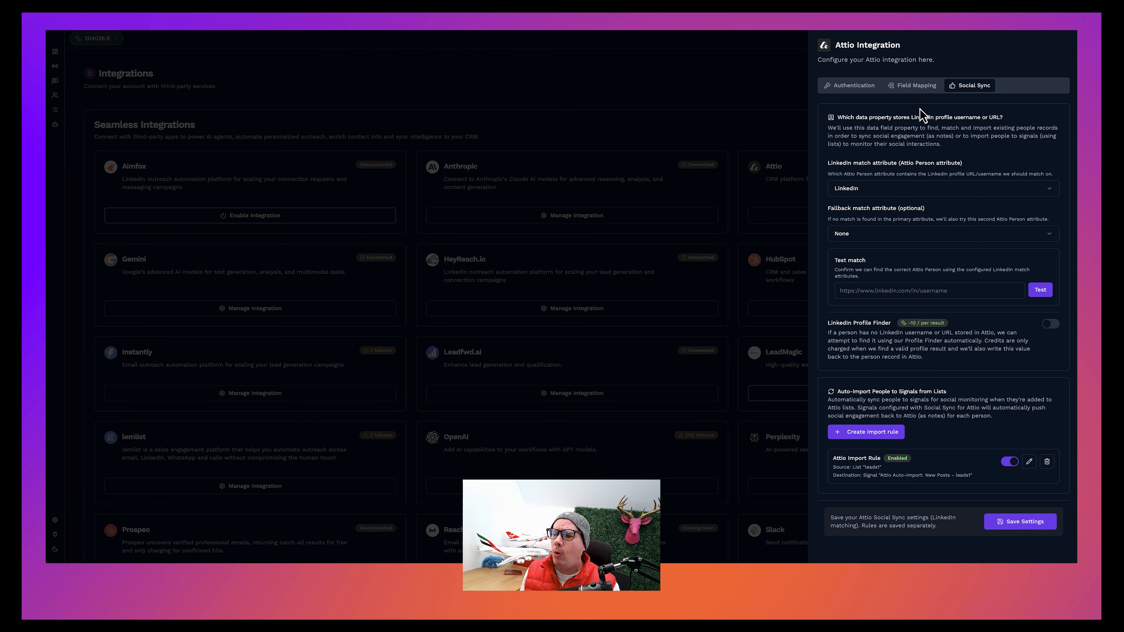
Step: Switch back to getsignals.in, review the Attio integration's contact field mappings, and close the integration settings
click(919, 90)
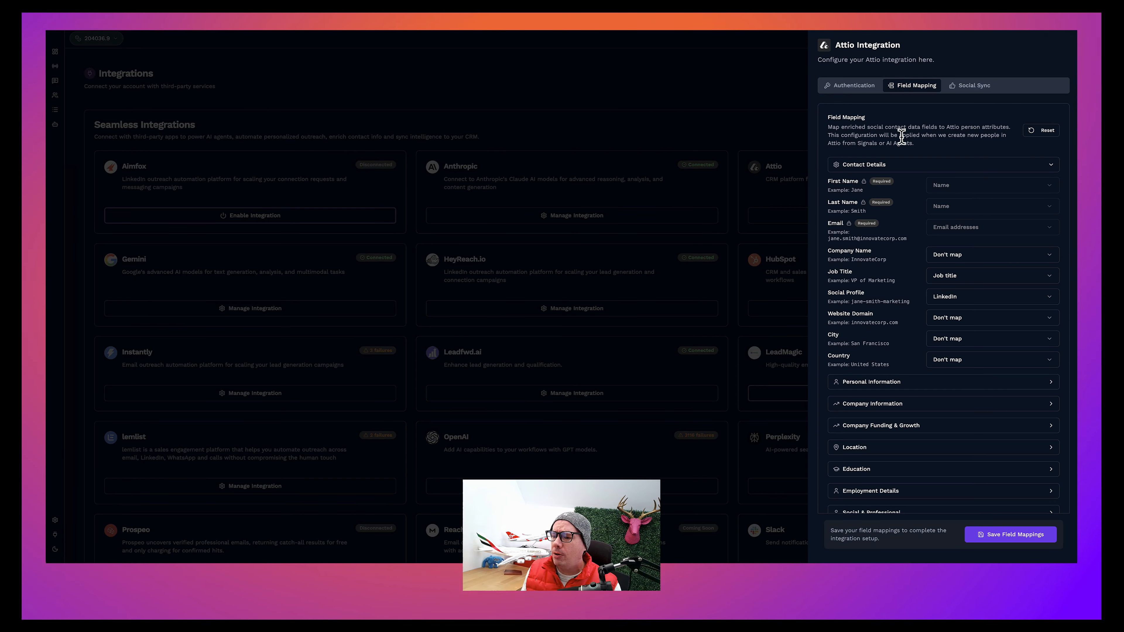
scroll(898, 191, down, 2)
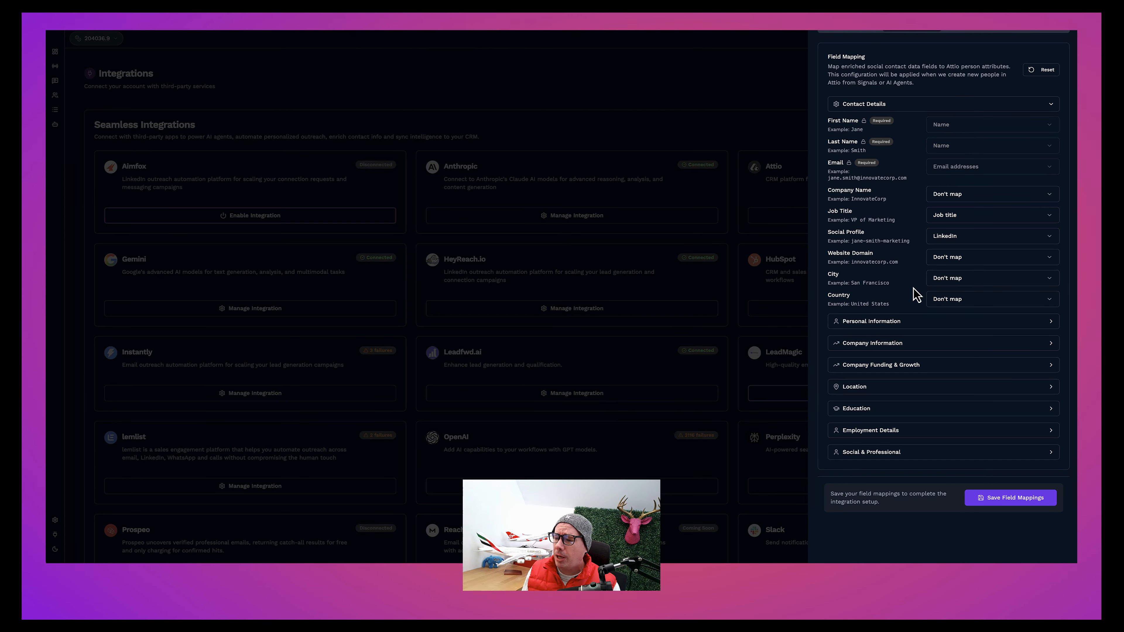
scroll(914, 295, up, 2)
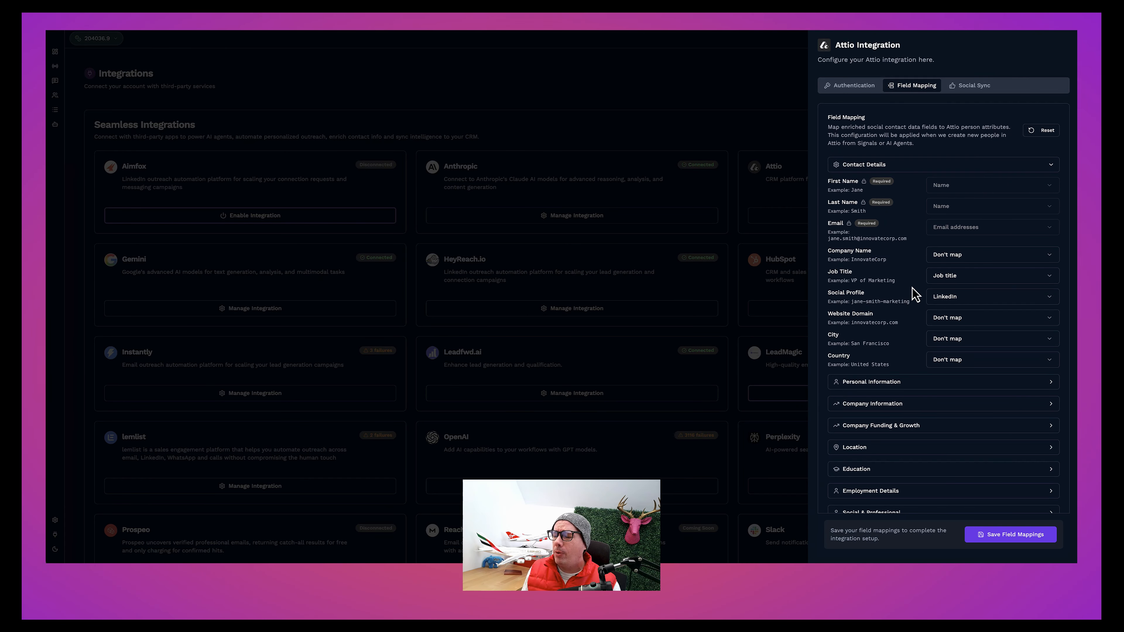
scroll(915, 294, down, 2)
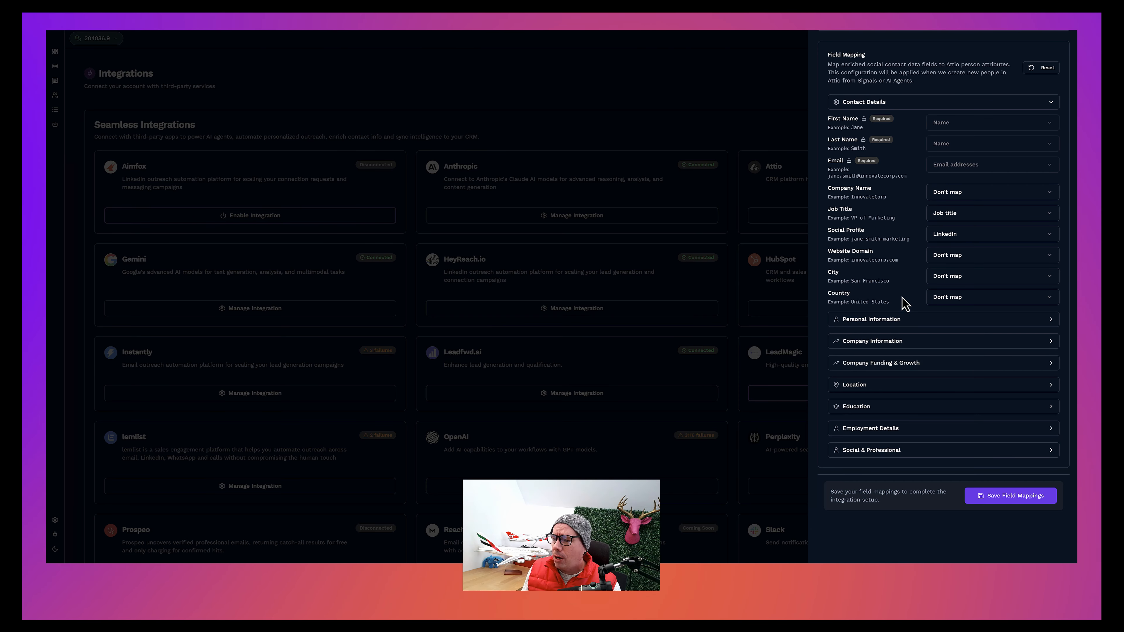
scroll(898, 239, up, 2)
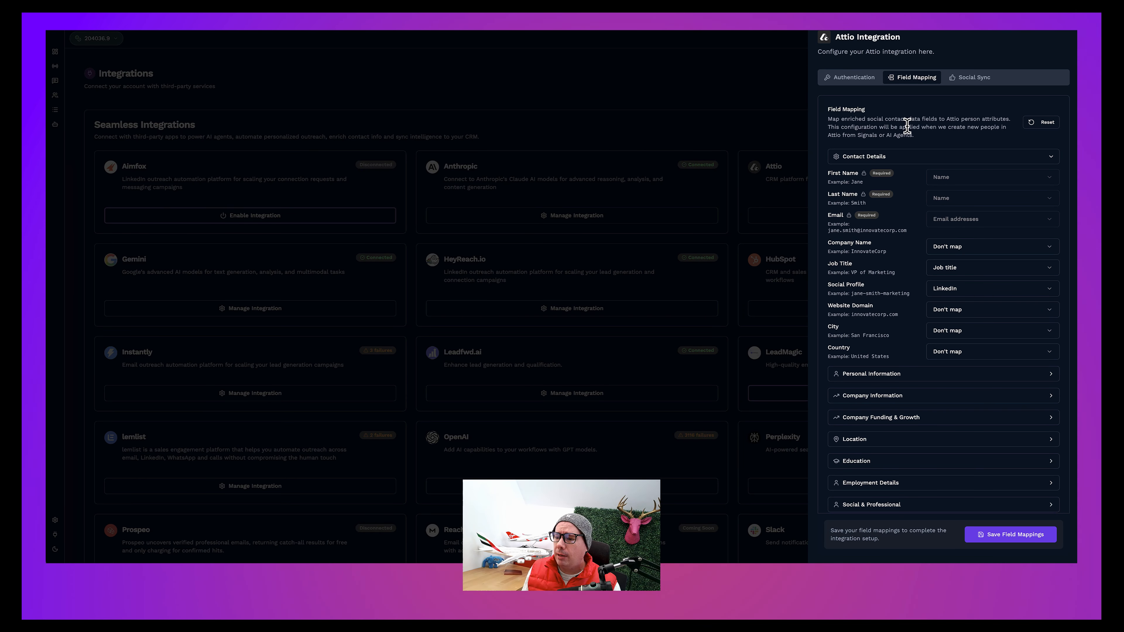
click(715, 101)
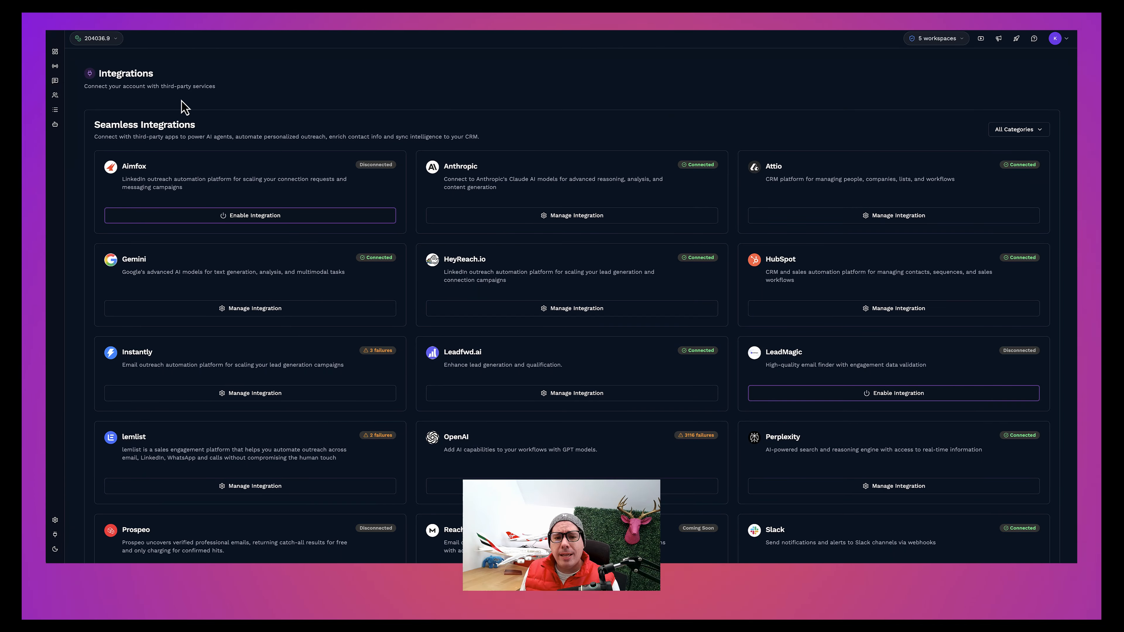
Step: Open the "Yoohoo 5" signal for editing from the list of Signals
click(56, 67)
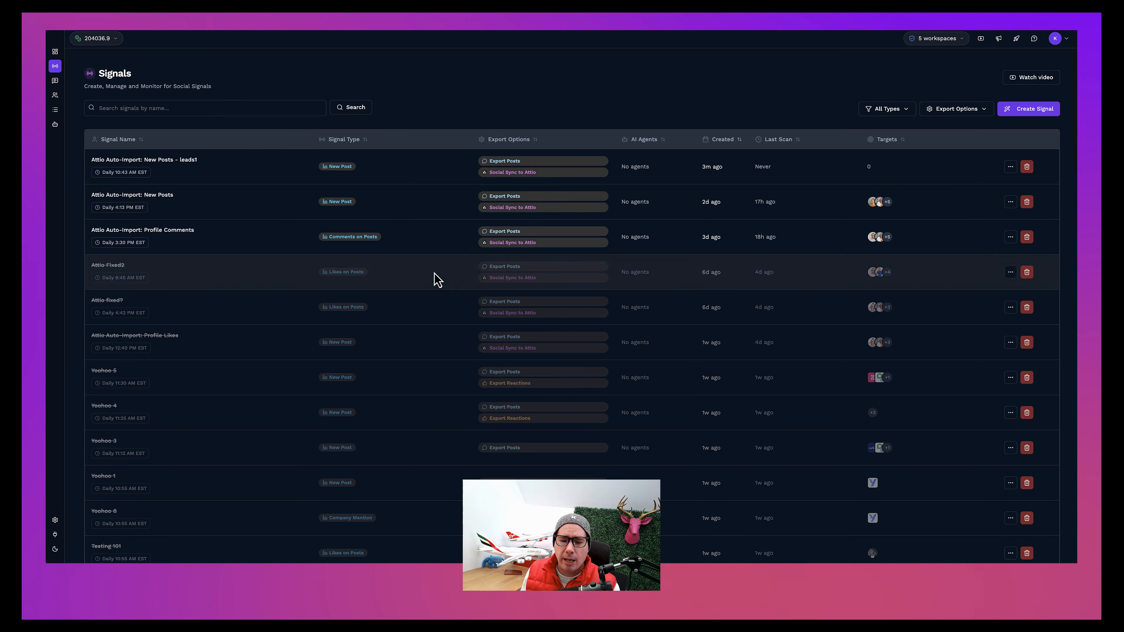
scroll(437, 278, down, 1)
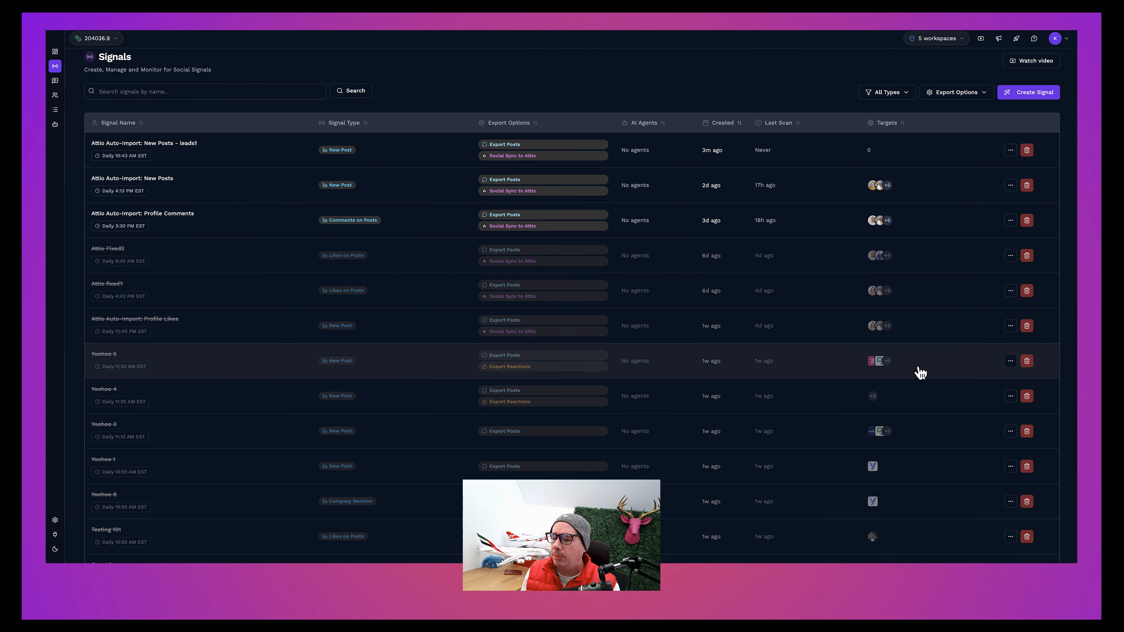
click(1010, 362)
click(990, 393)
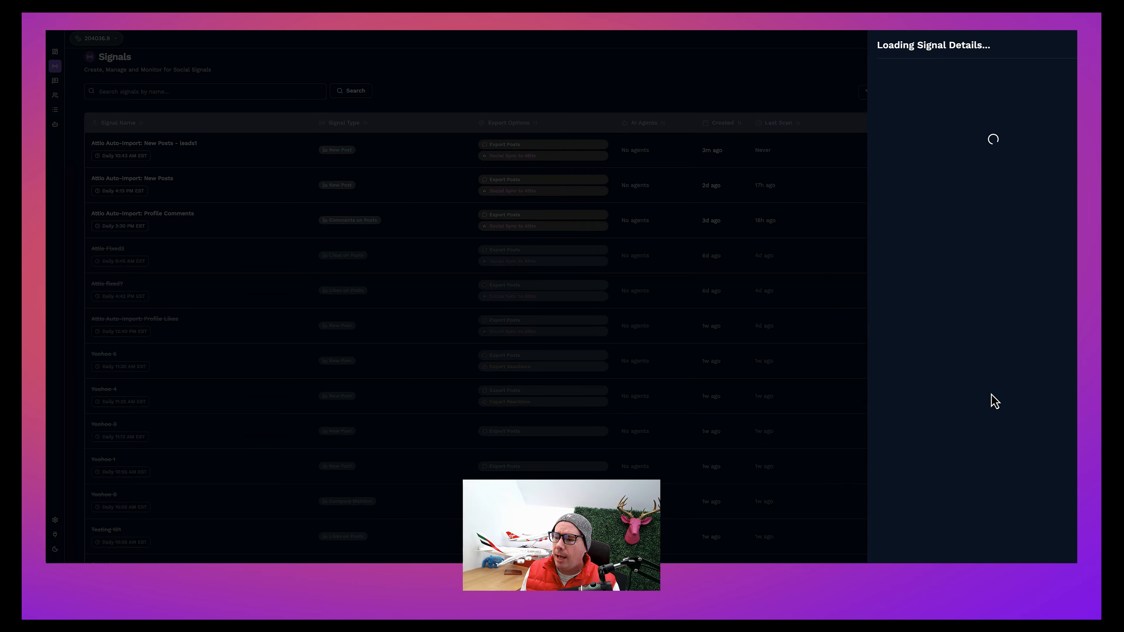
Step: Review the signal trigger types available for Yoohoo 5 and the company pages it targets
scroll(991, 246, down, 1)
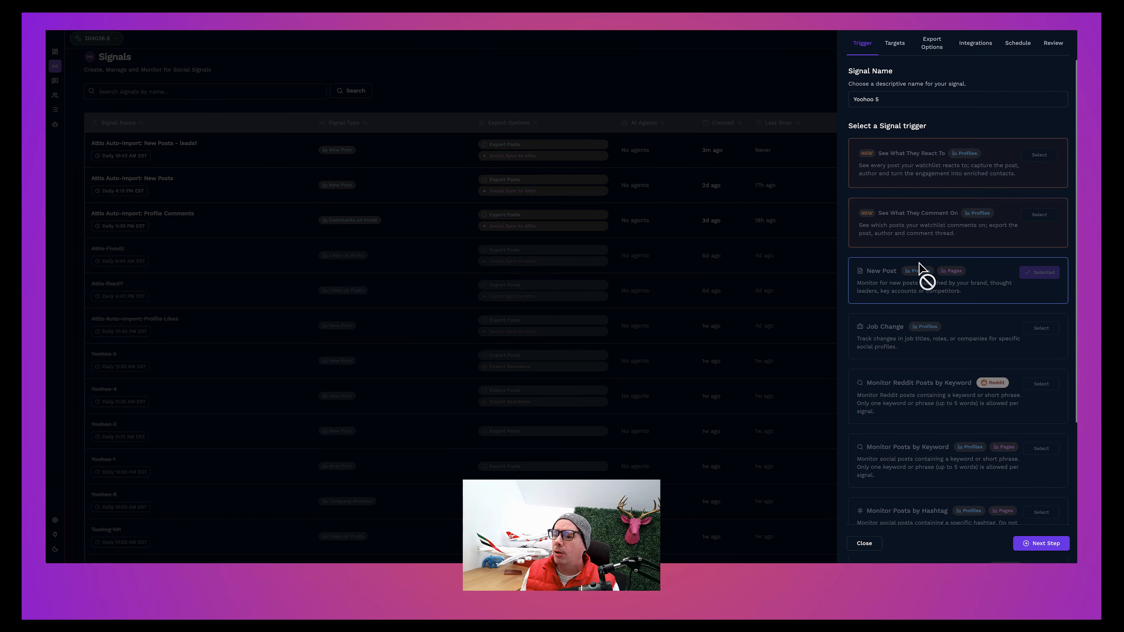
scroll(905, 290, down, 5)
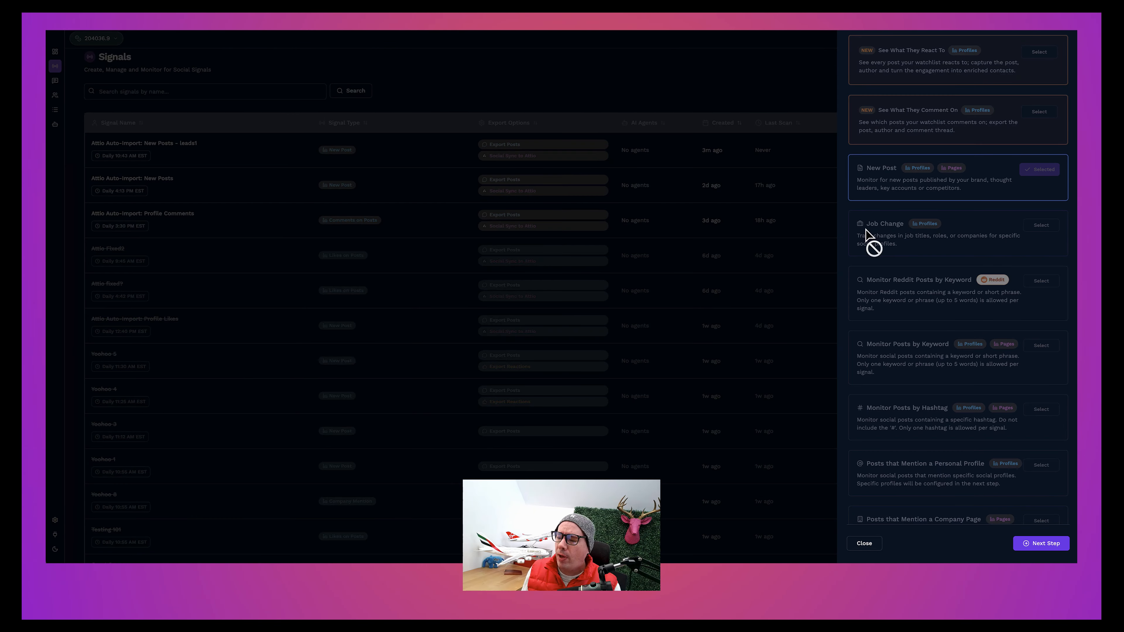
scroll(874, 230, down, 5)
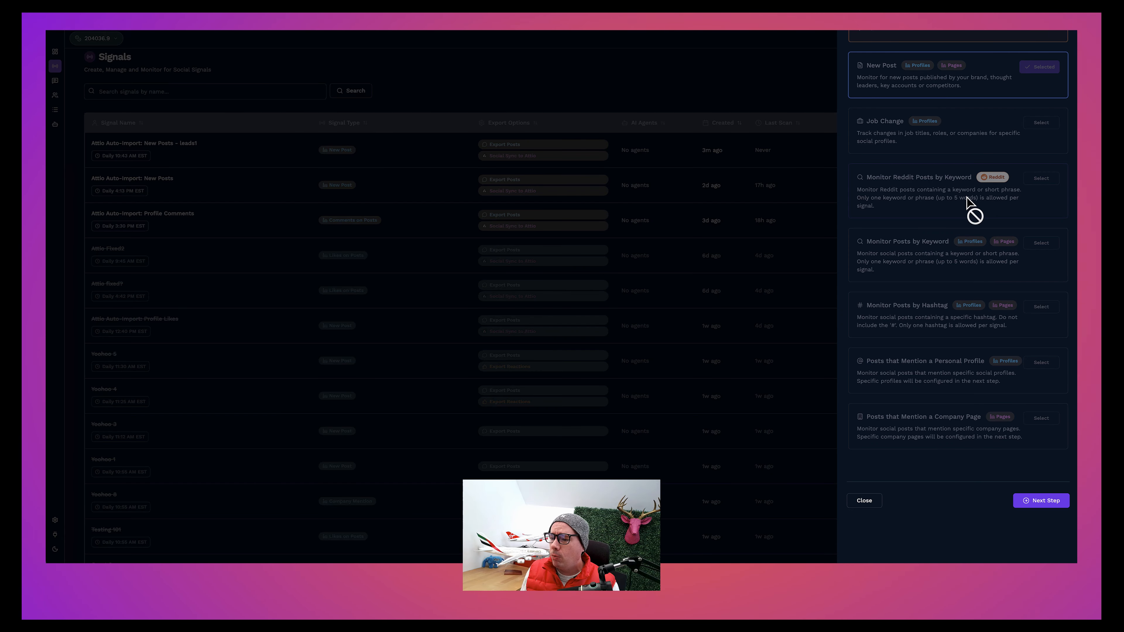
scroll(966, 200, down, 1)
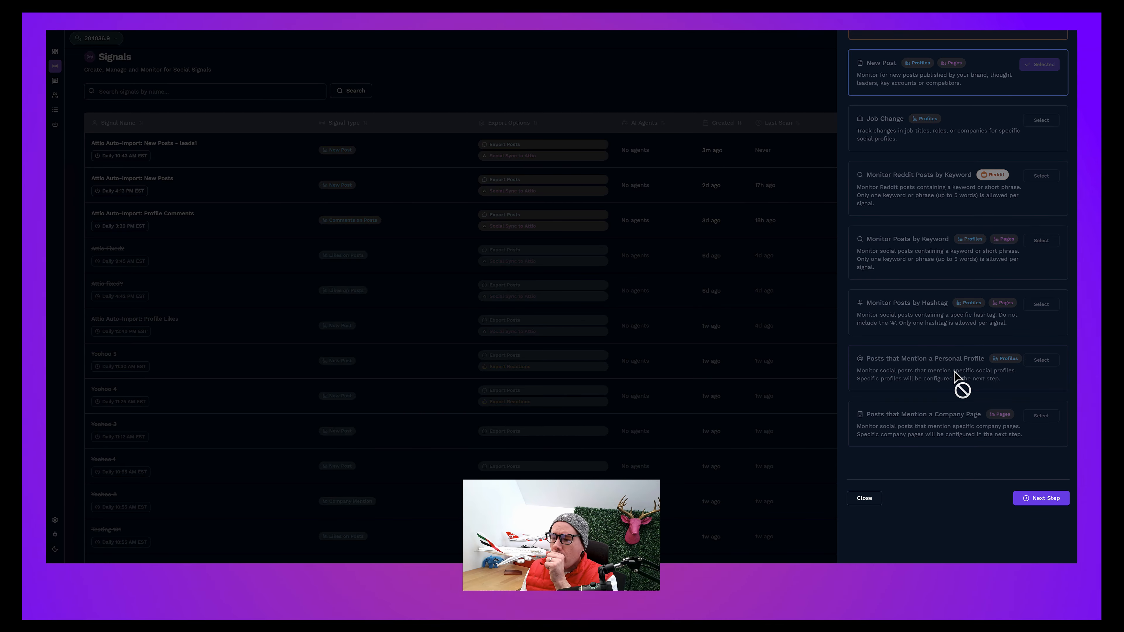
scroll(956, 381, up, 5)
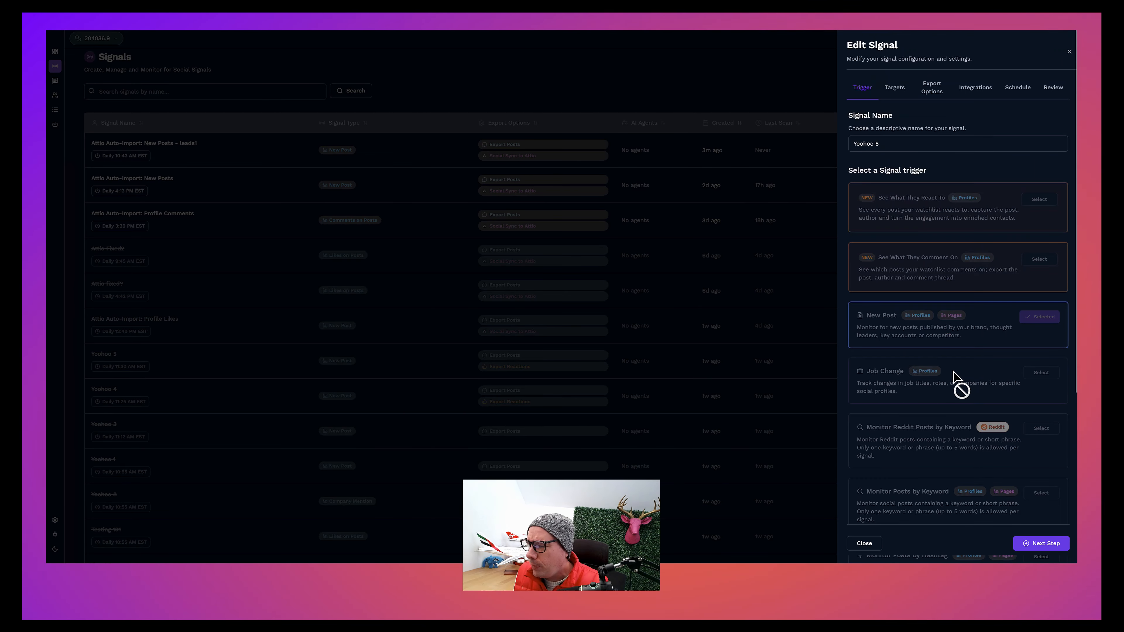
click(905, 96)
click(993, 119)
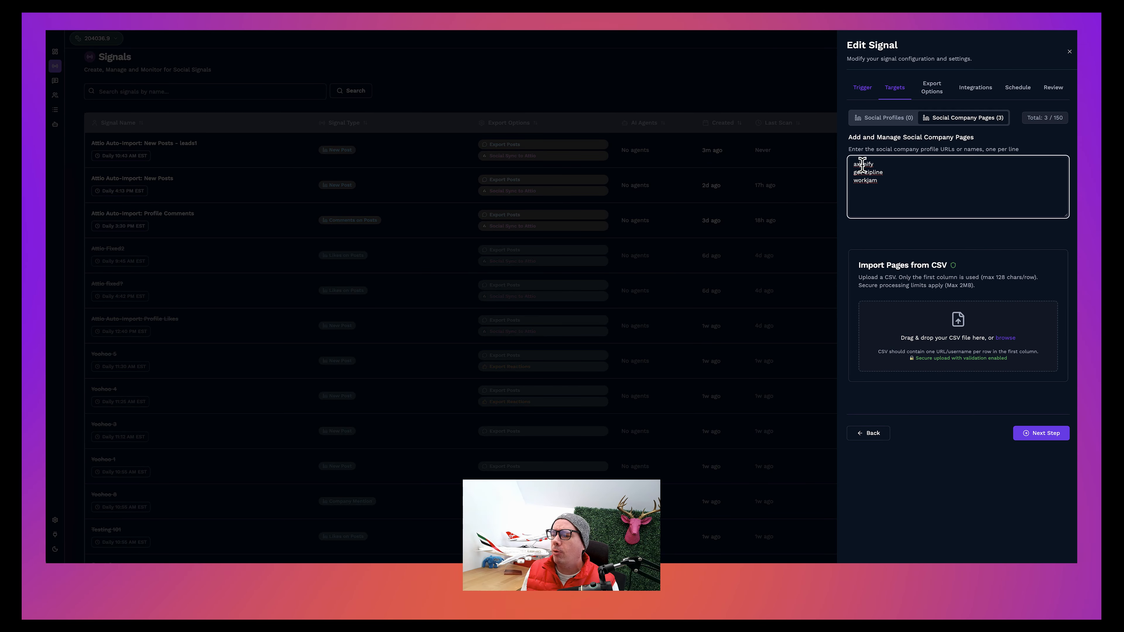
Step: In the signal's reaction export options, enable Save Reactor as Contact and Skip Employees of Post Author
click(937, 92)
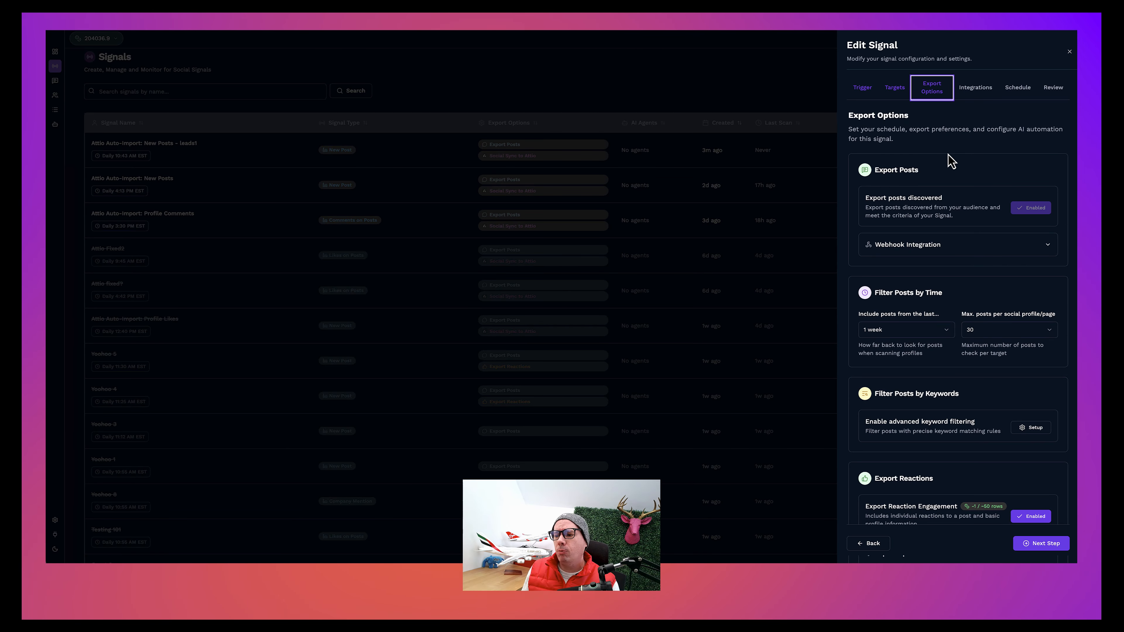
scroll(950, 161, down, 7)
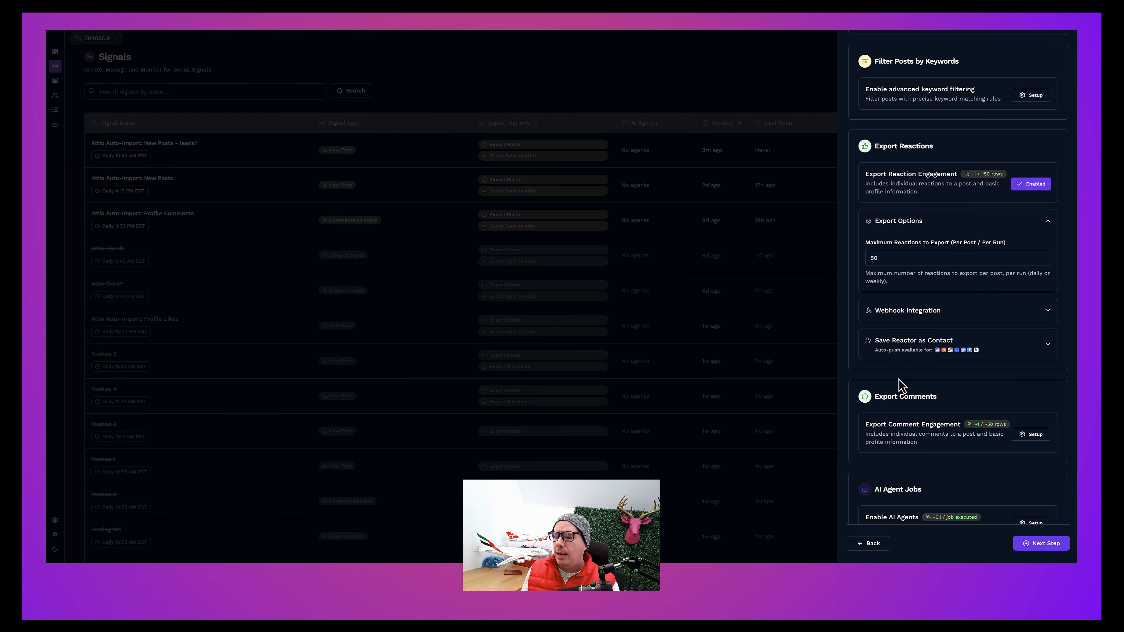
scroll(901, 385, down, 1)
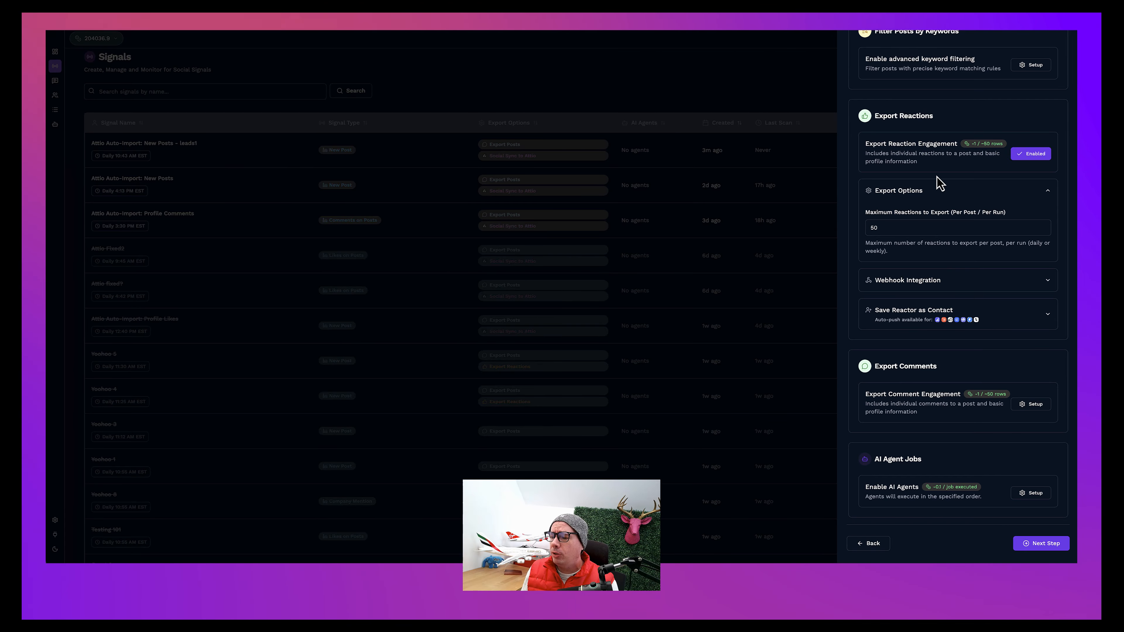
scroll(946, 197, down, 2)
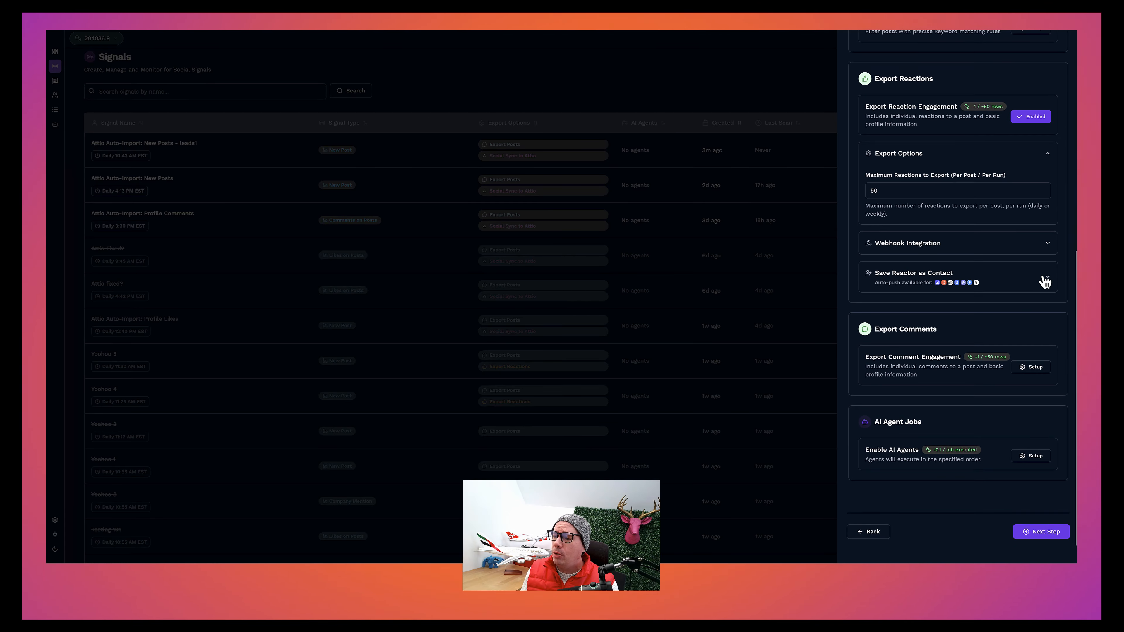
click(1048, 279)
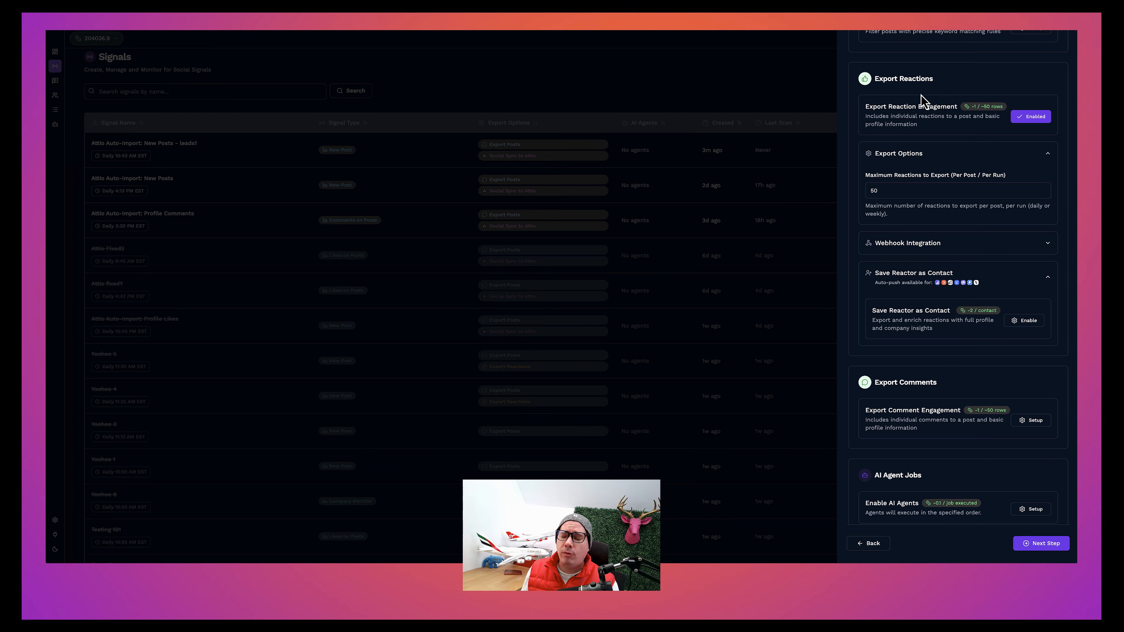
click(1027, 320)
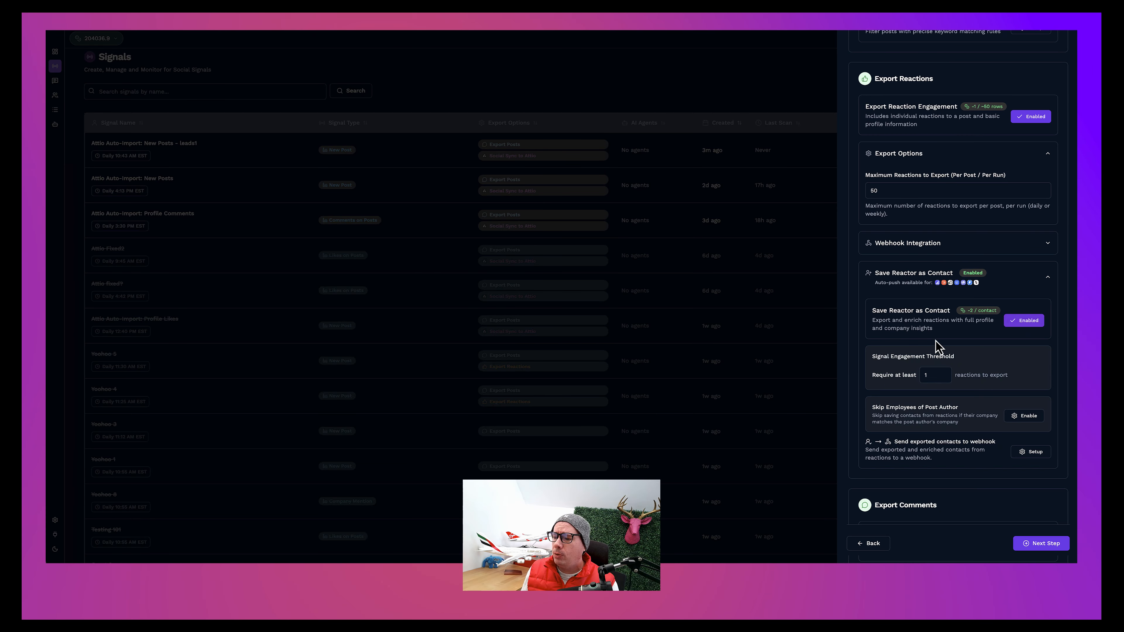
scroll(909, 312, down, 1)
scroll(944, 353, down, 1)
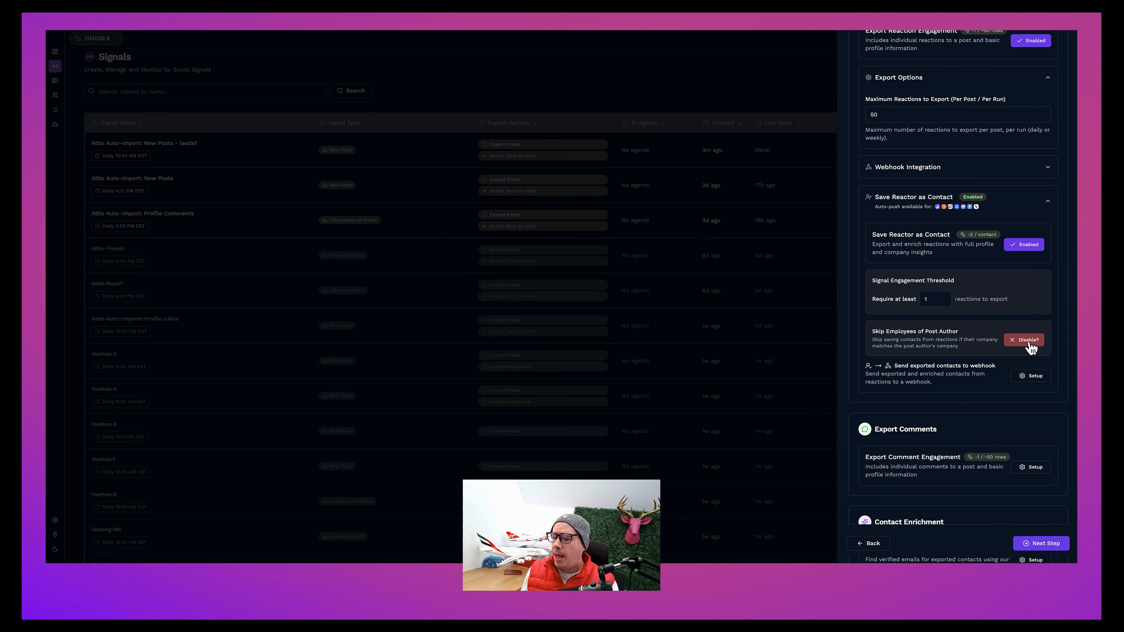
click(893, 342)
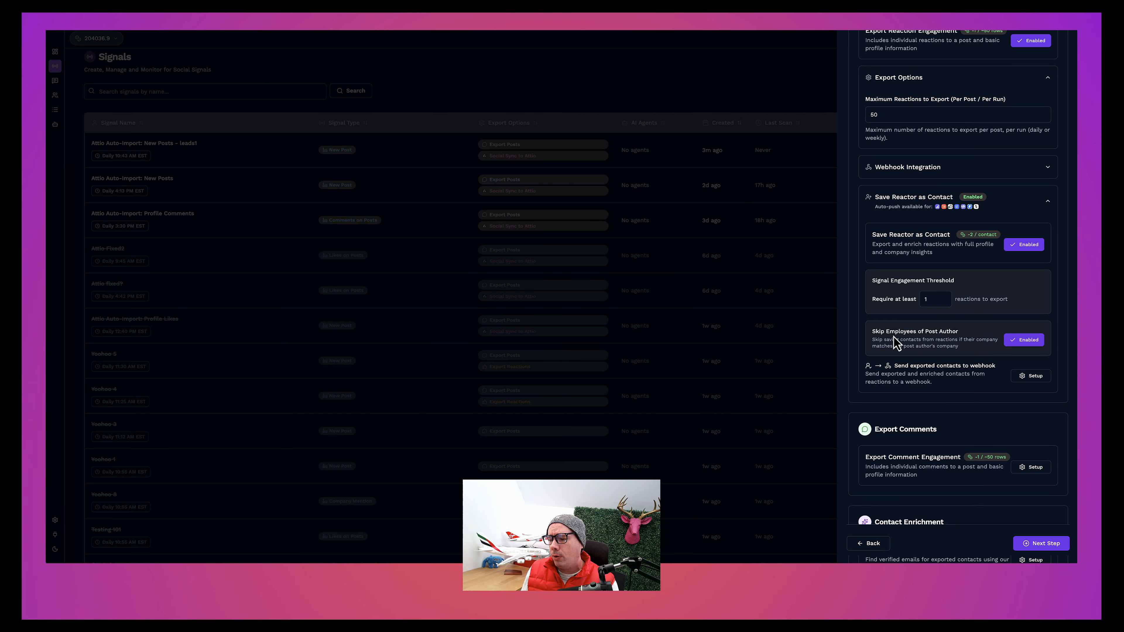
scroll(922, 341, down, 1)
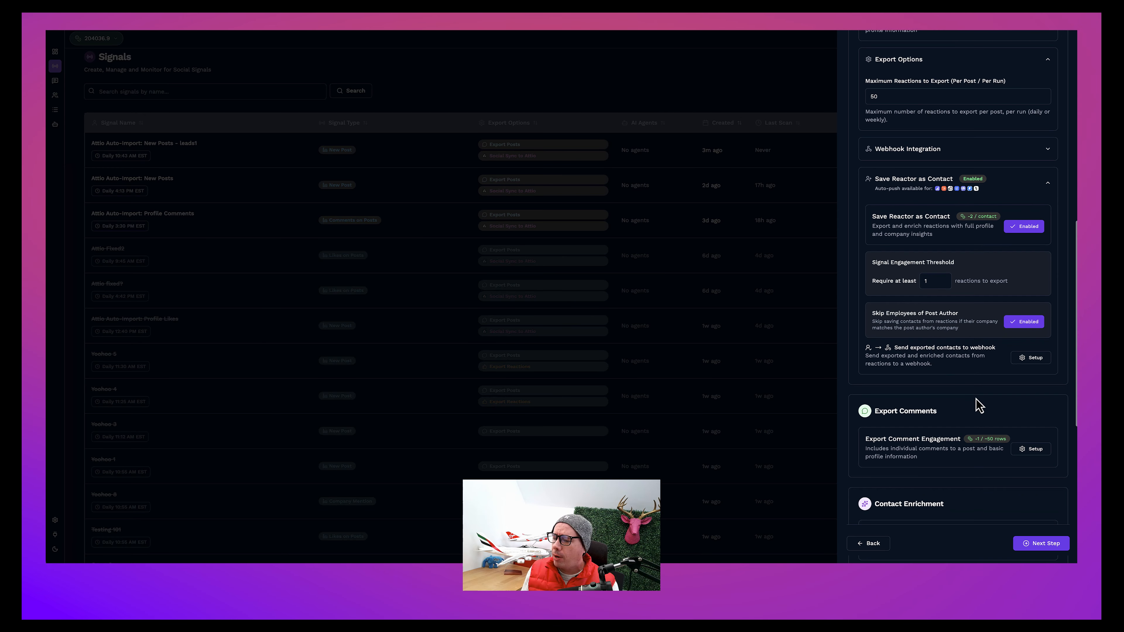
click(1042, 544)
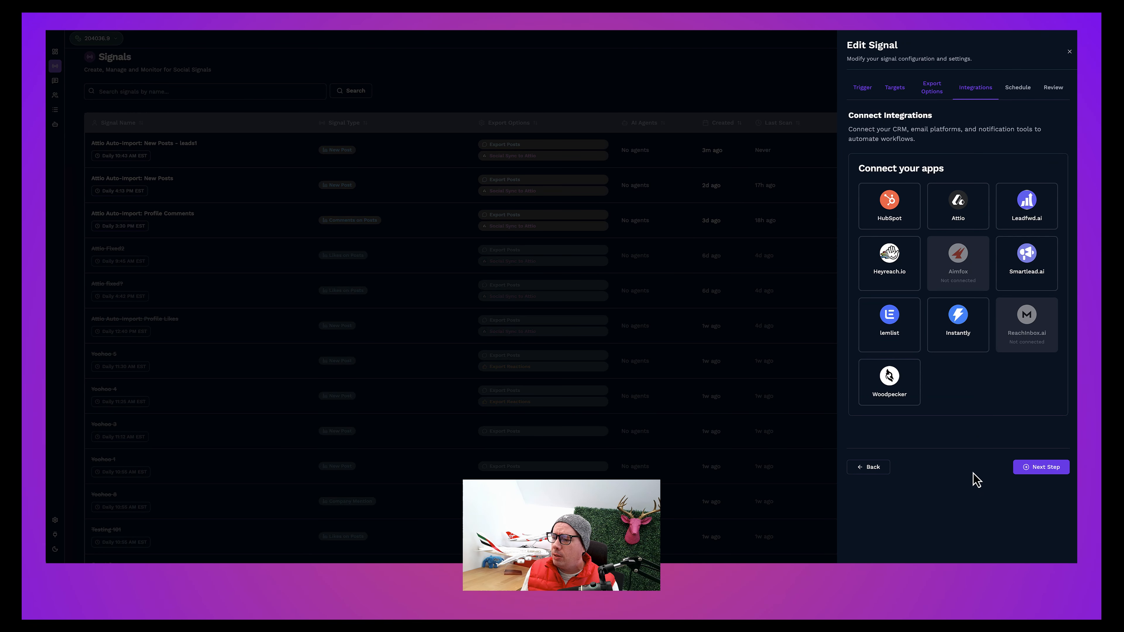
click(959, 215)
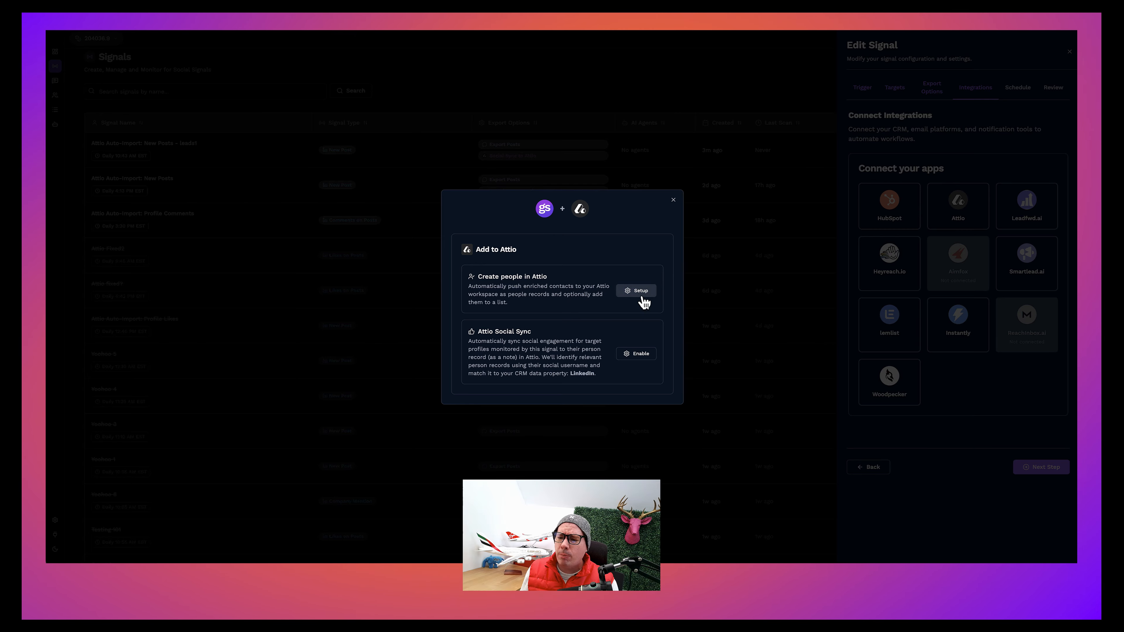
click(673, 200)
click(879, 467)
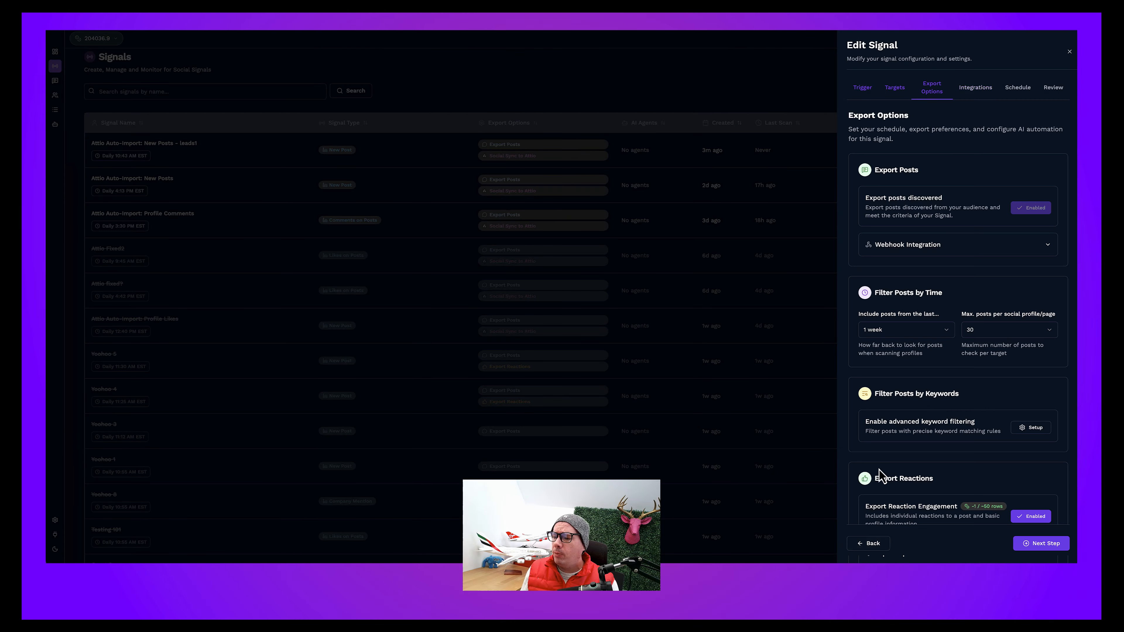
Step: Enable the Email finder under Contact Enrichment in the signal's export options
scroll(953, 390, down, 6)
scroll(953, 396, down, 5)
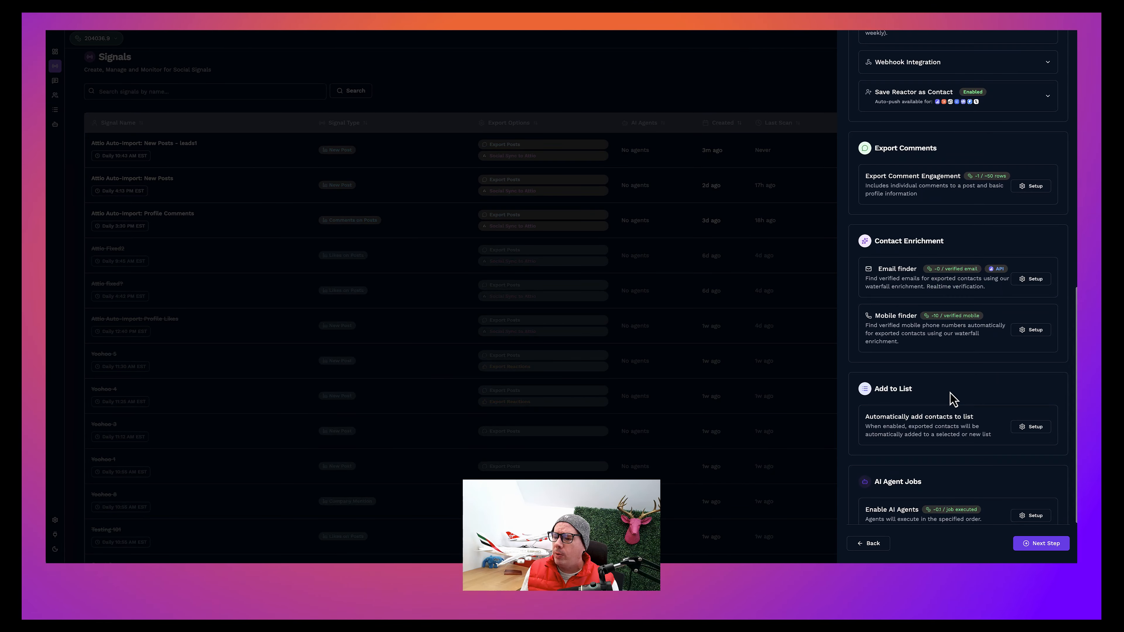
click(1033, 280)
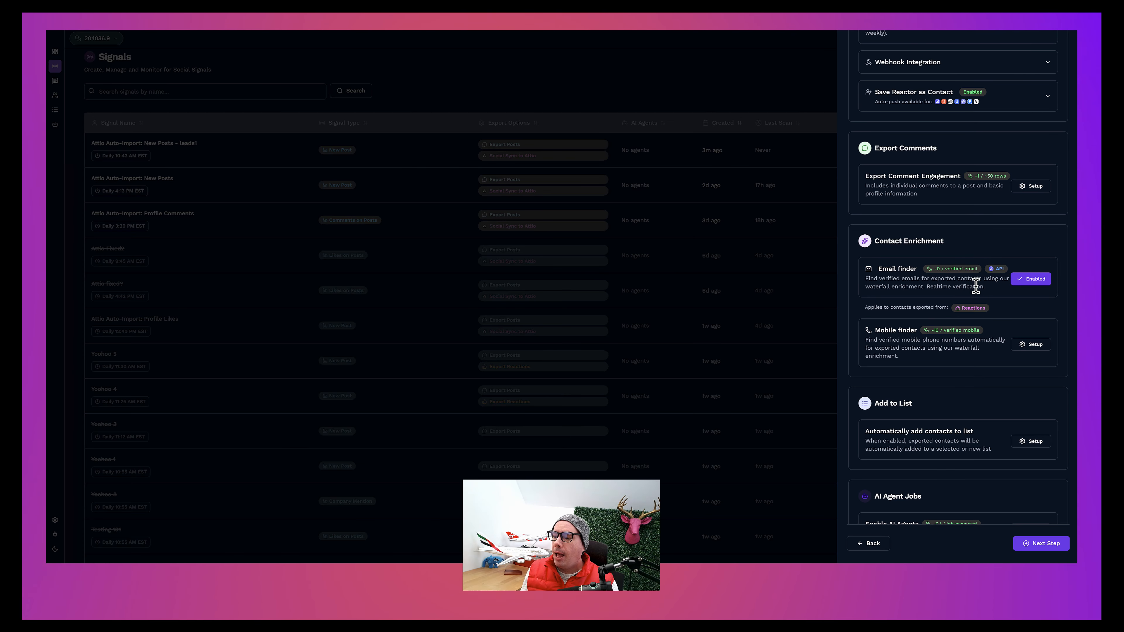
mouse_move(985, 286)
mouse_down()
mouse_move(864, 279)
mouse_move(968, 286)
mouse_up()
click(868, 278)
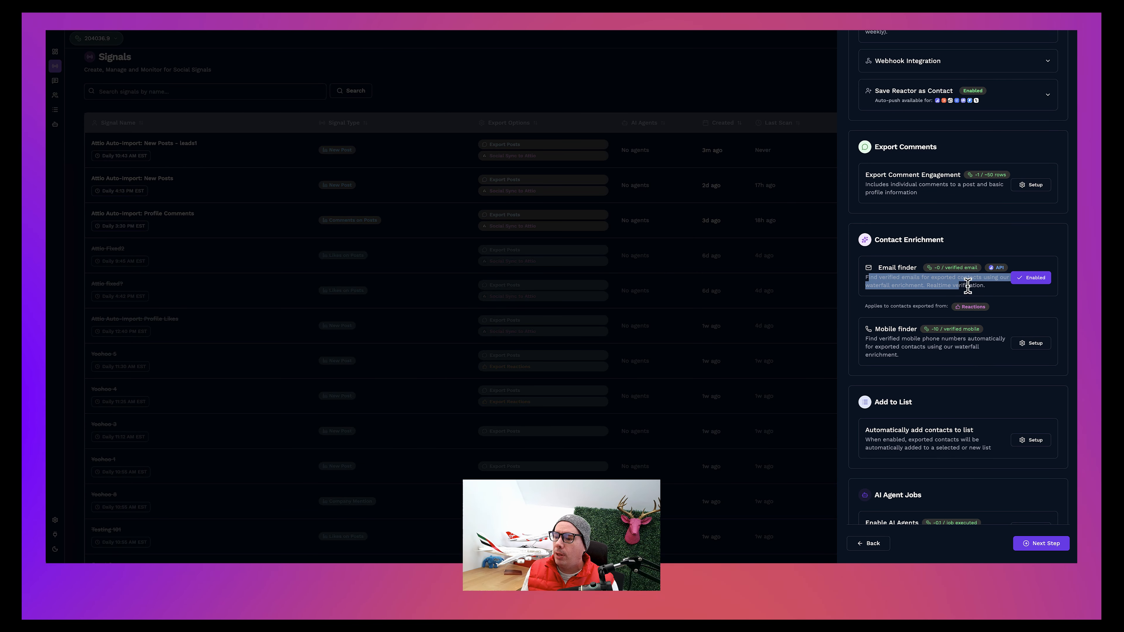
click(993, 293)
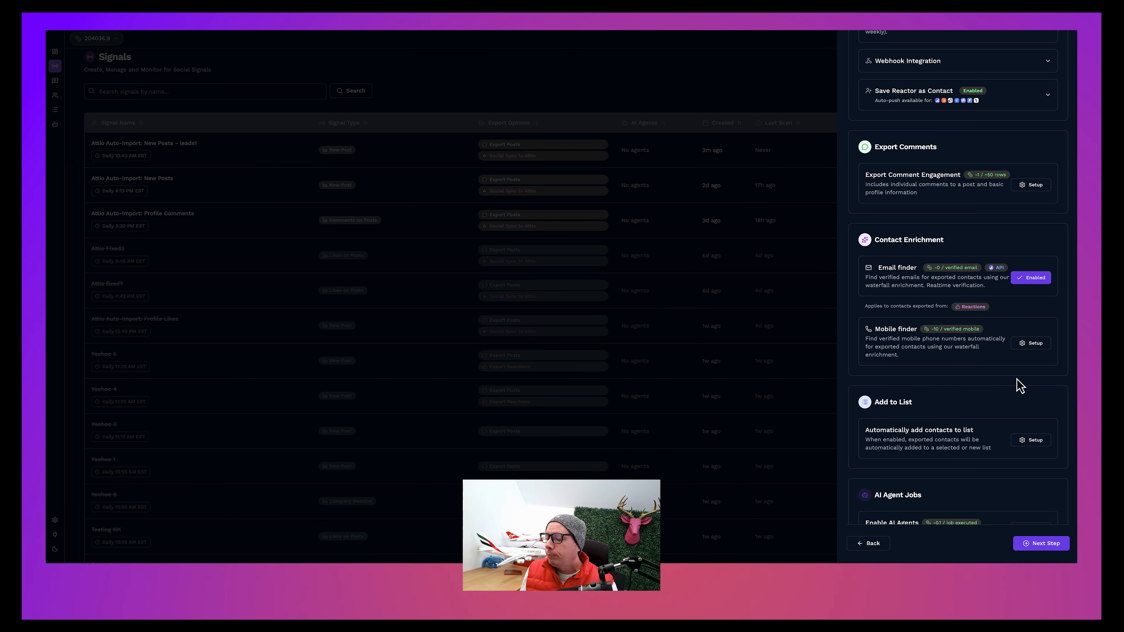
Step: Enable creating people in Attio for the signal, exporting only verified emails and adding new people to the Warm Leads list
click(1042, 543)
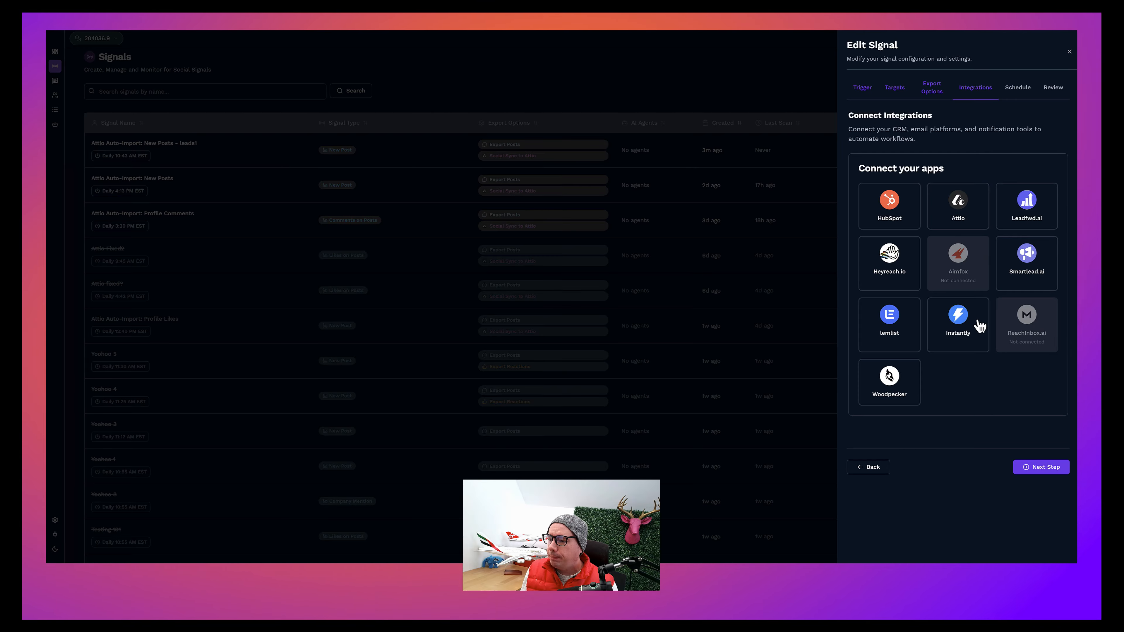
click(972, 222)
click(637, 287)
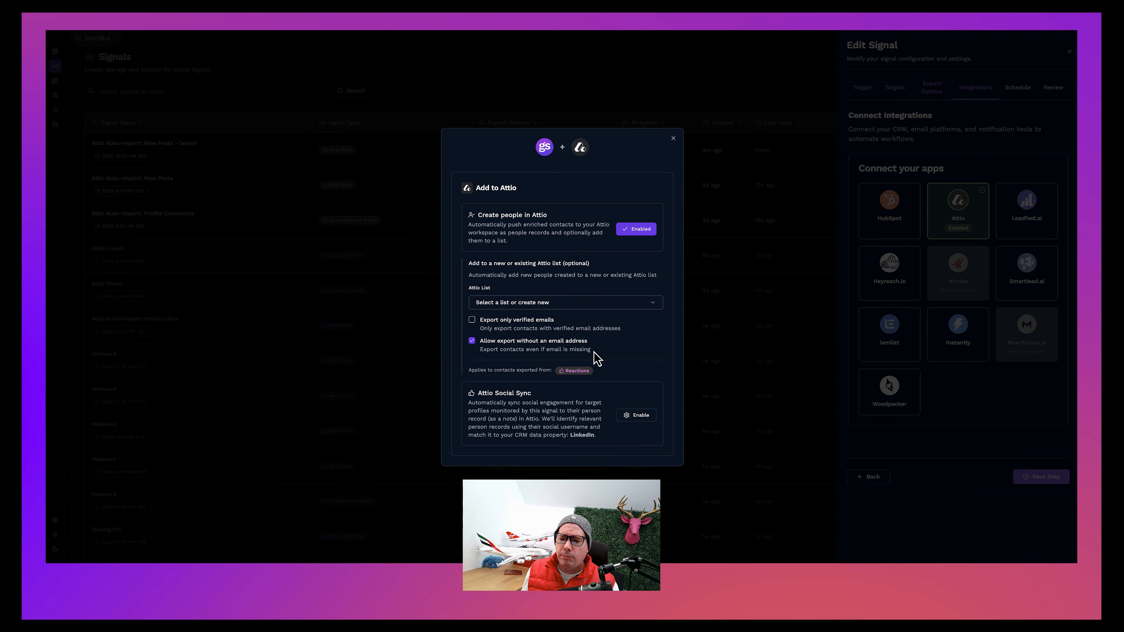
drag(595, 357, 484, 328)
click(471, 319)
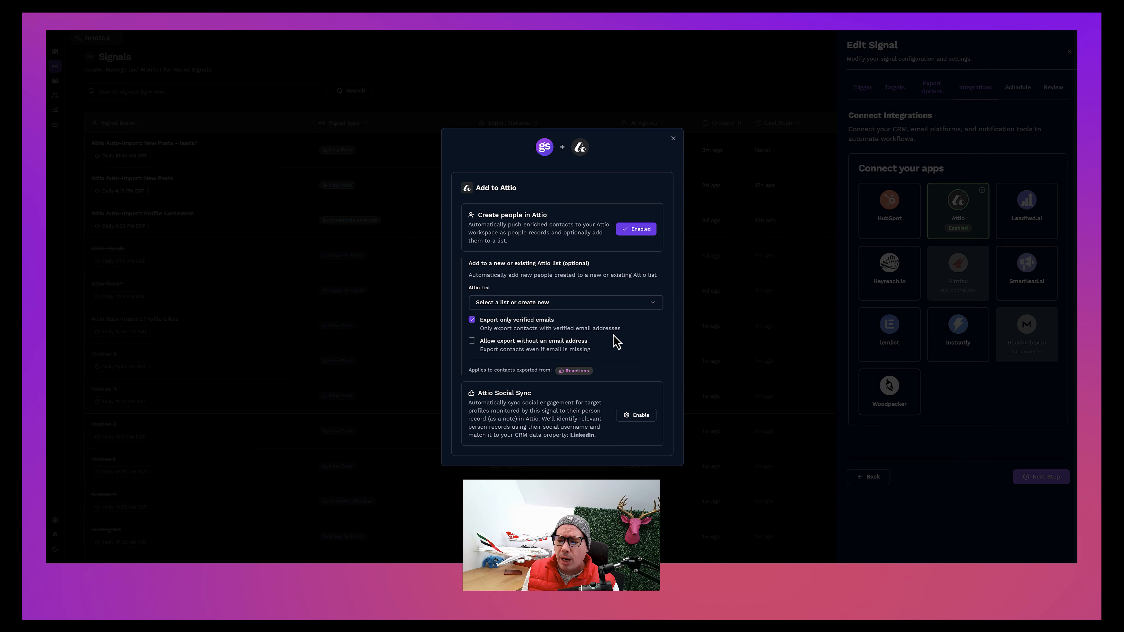
click(544, 303)
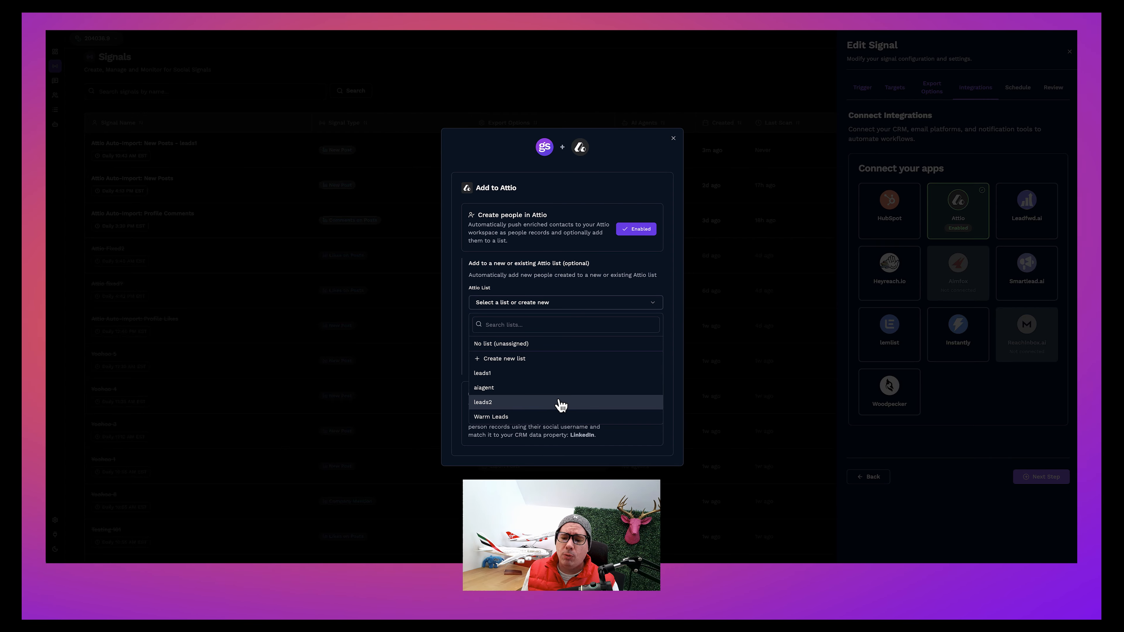
click(496, 416)
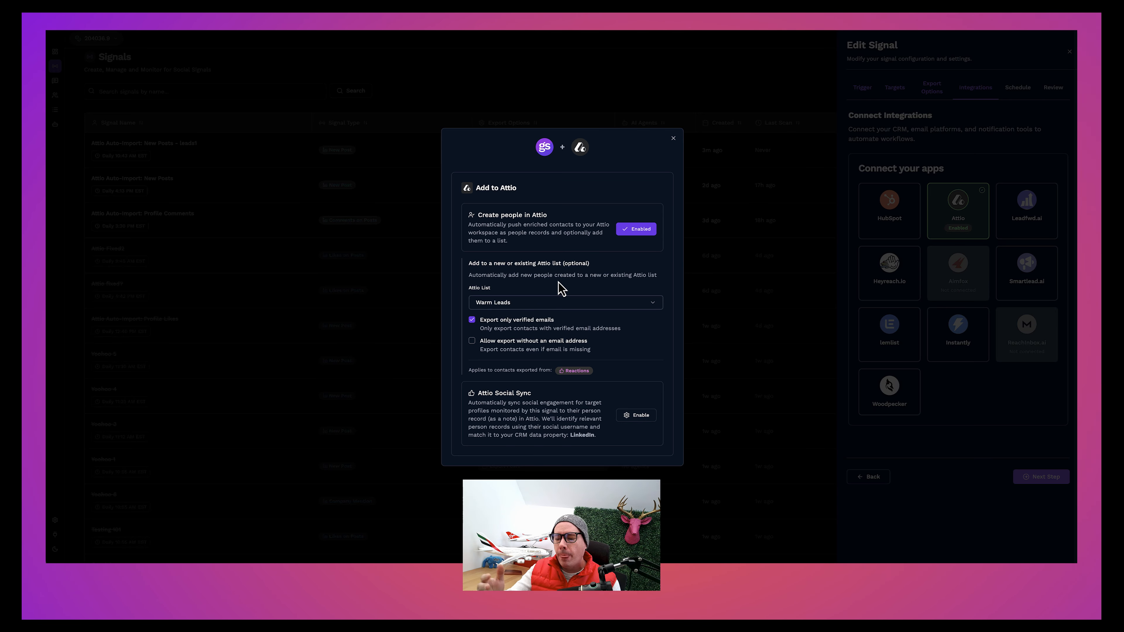
click(673, 139)
Step: Keep the signal's daily 11:30 AM schedule, review the configuration summary, and save the signal
click(1044, 479)
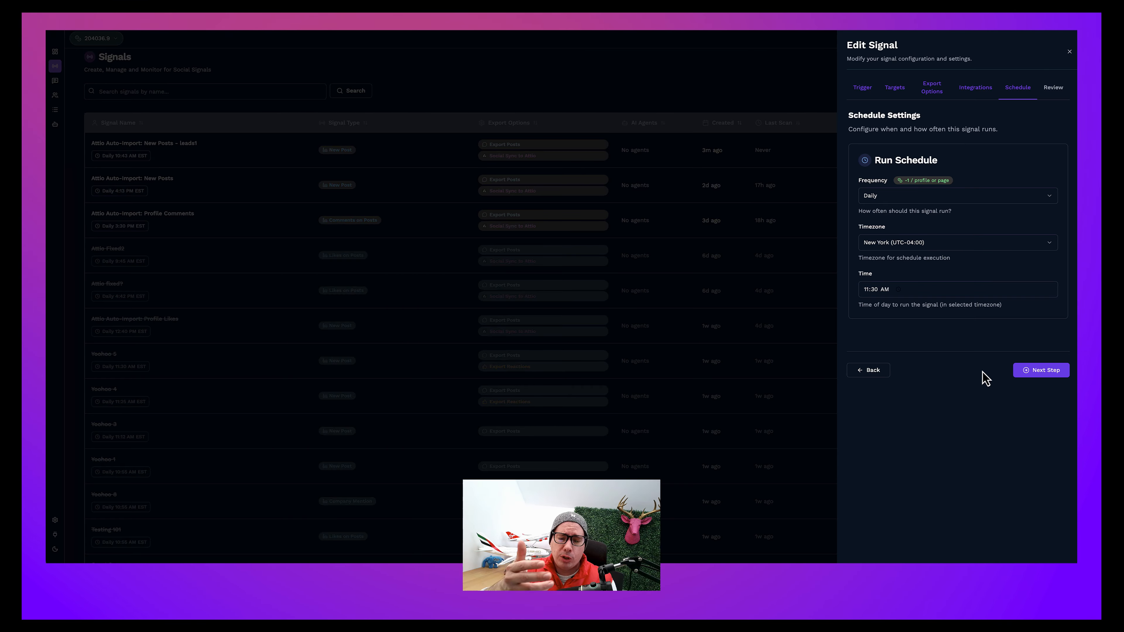
click(1047, 372)
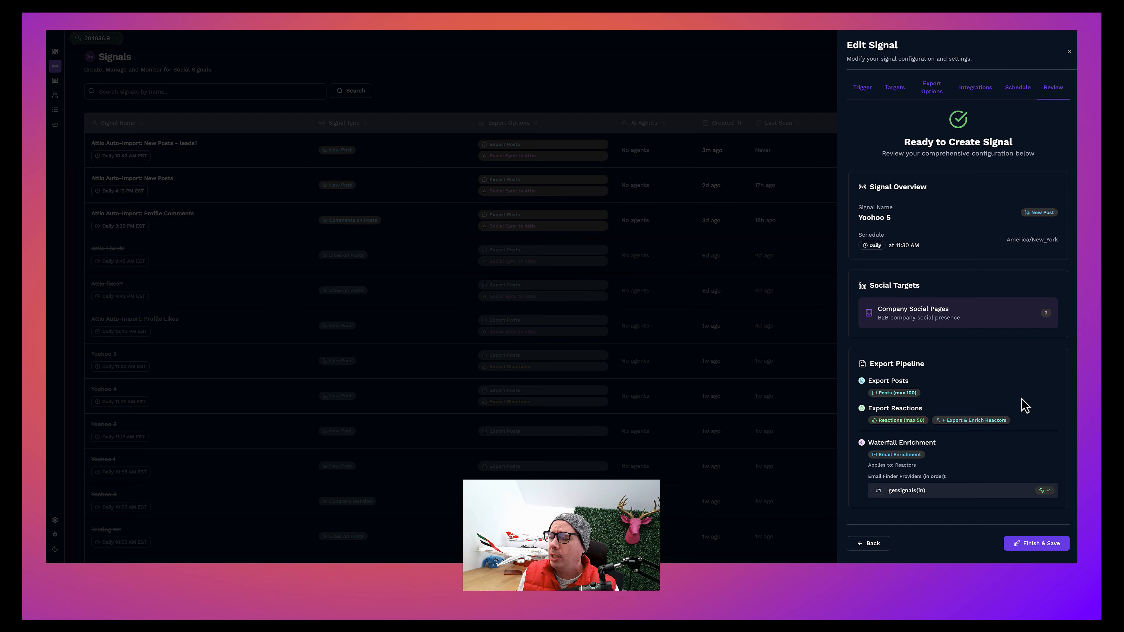
click(1042, 546)
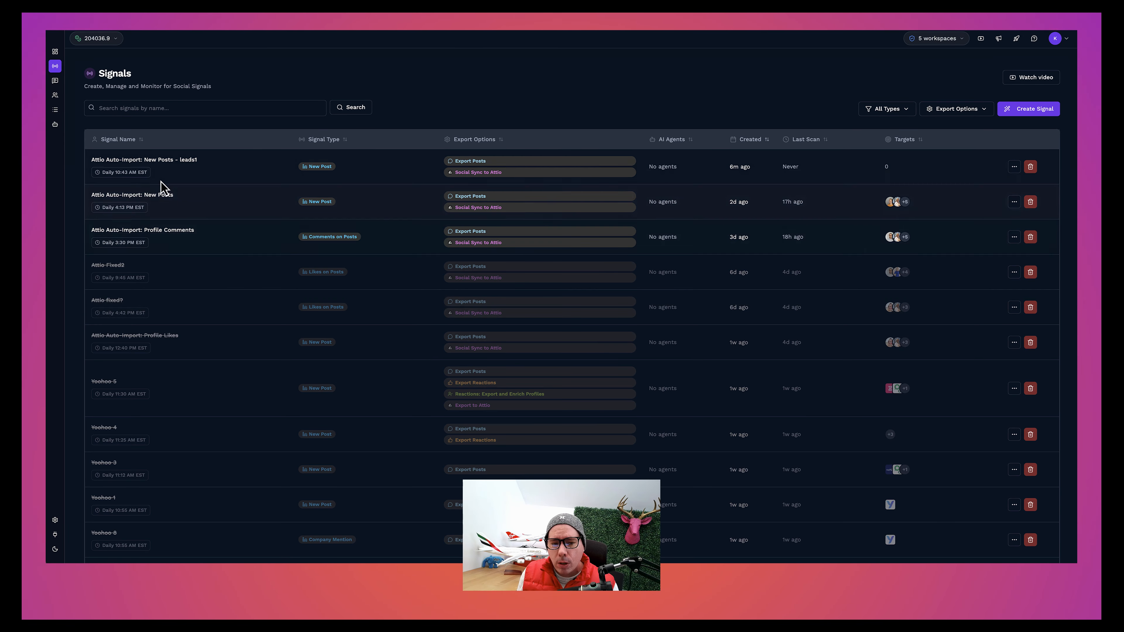
Step: Open the "Attio Tester" AI agent for editing
click(55, 126)
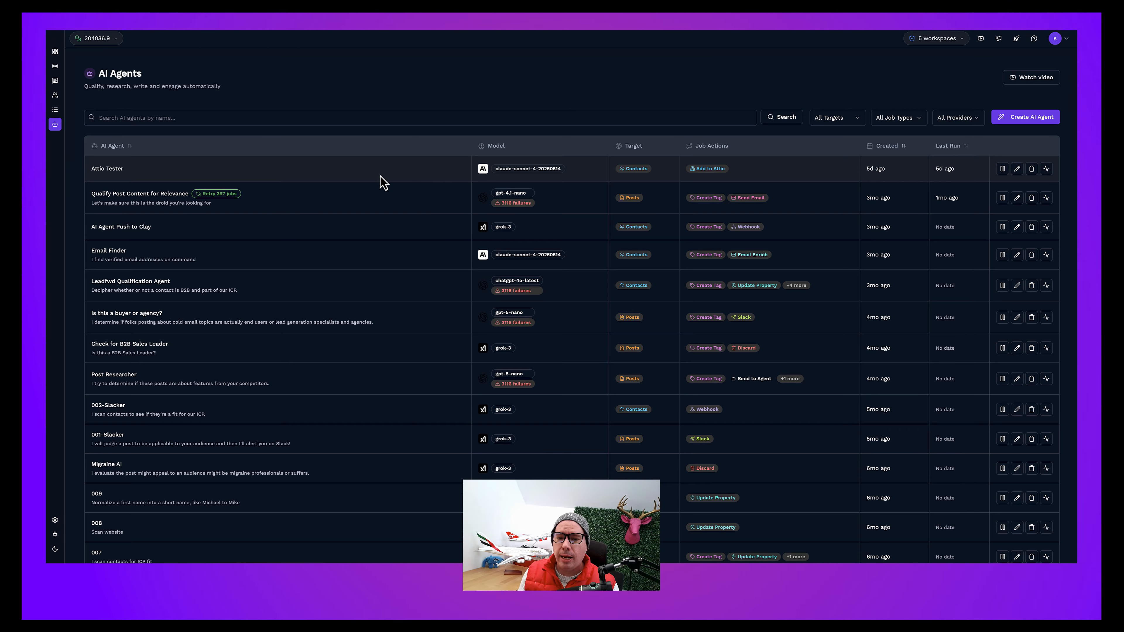
click(1017, 169)
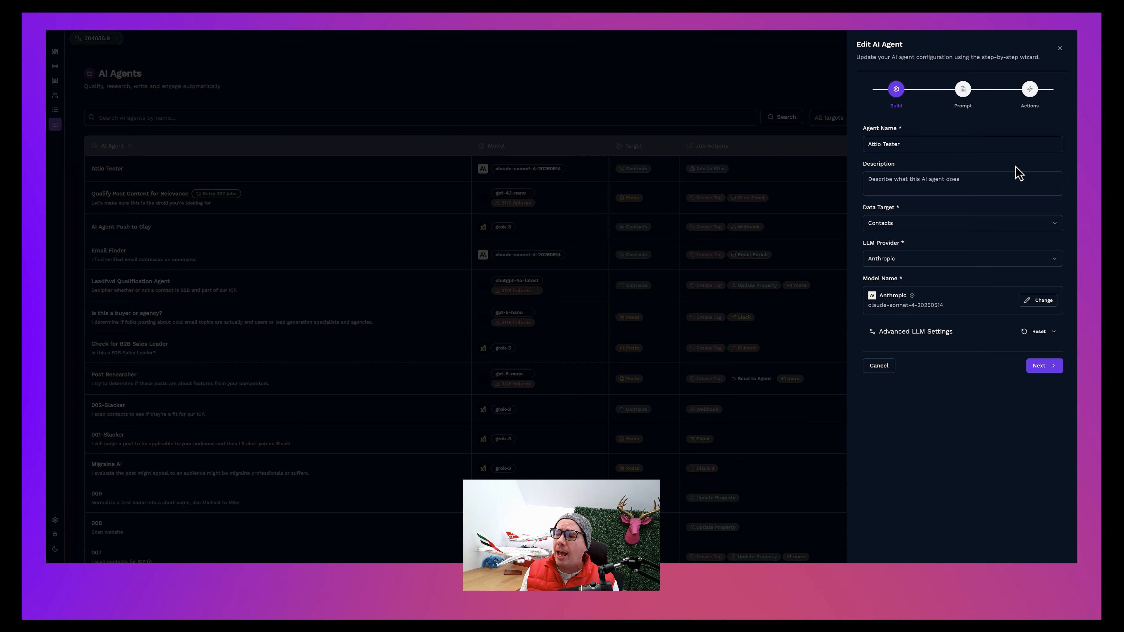
Step: Examine the agent's prompt template and the basic and conditional actions configured for its AI output
click(962, 91)
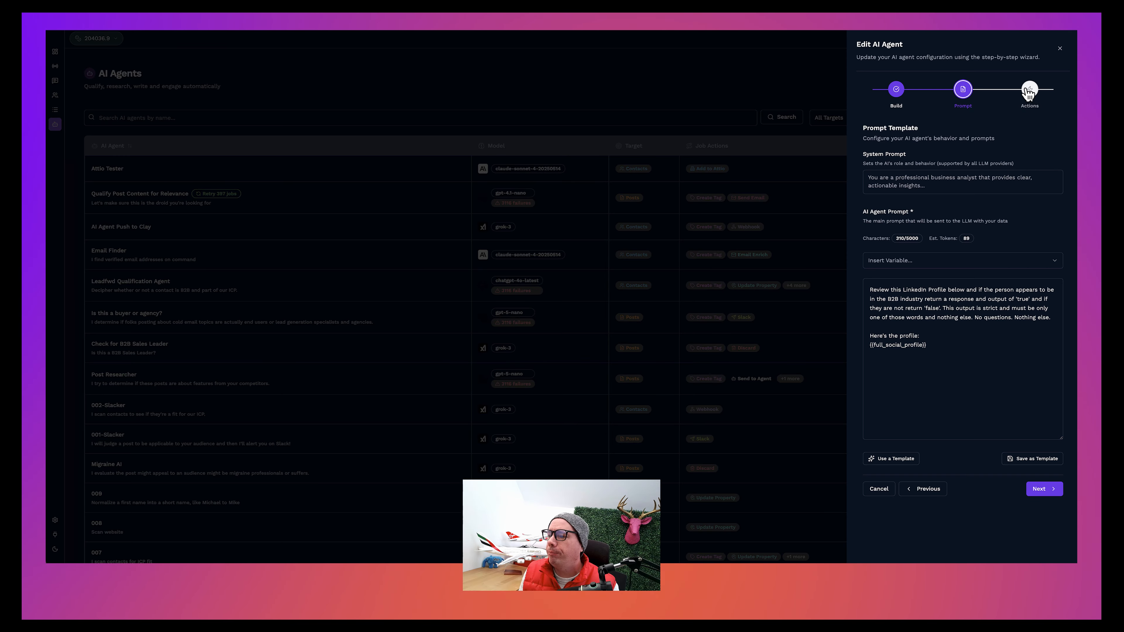
click(1029, 89)
scroll(966, 230, down, 3)
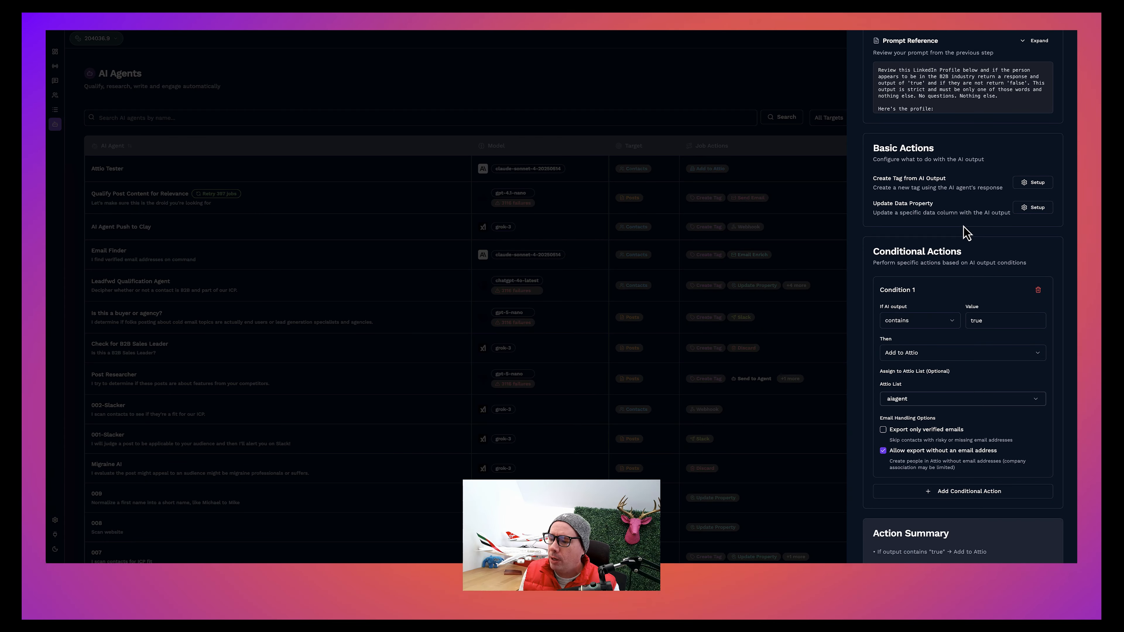
scroll(932, 210, down, 1)
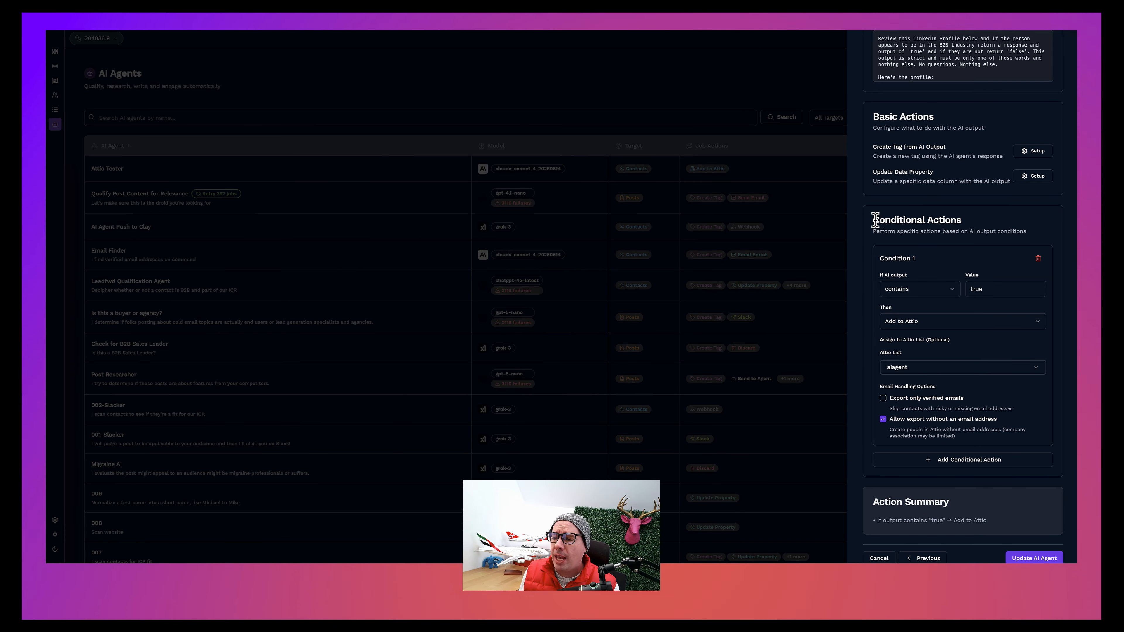
drag(875, 221, 978, 222)
click(981, 222)
scroll(981, 222, up, 1)
scroll(981, 223, down, 1)
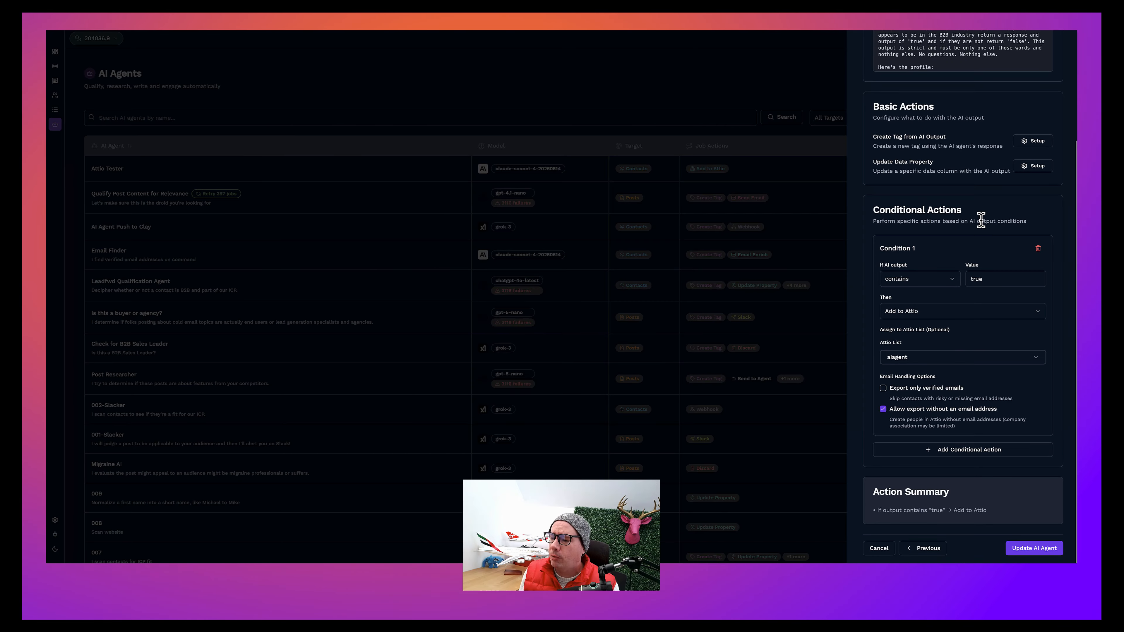
Step: Compare the prompt's true/false instruction with the "Add to Attio" condition, and close the agent editor, discarding changes
scroll(913, 83, up, 2)
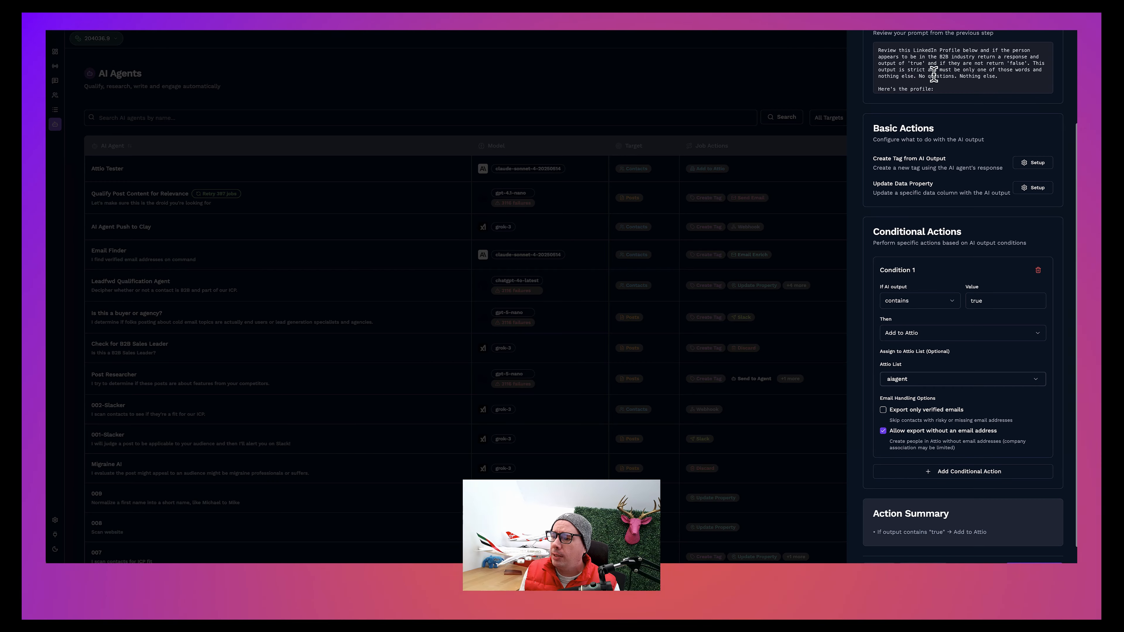
drag(878, 57, 965, 84)
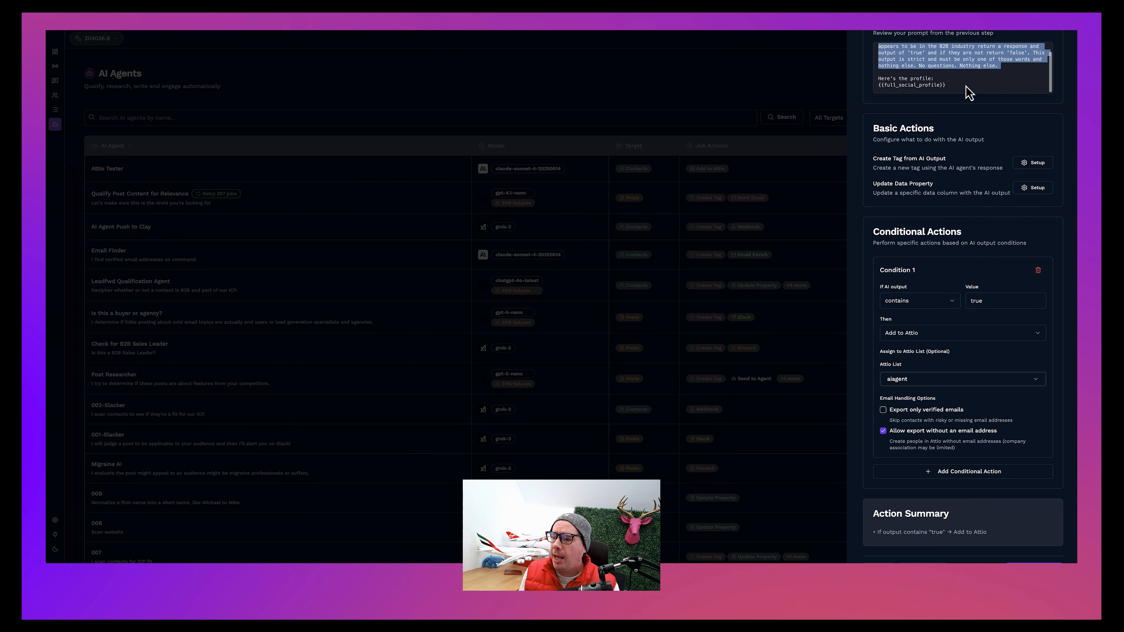
scroll(965, 86, down, 2)
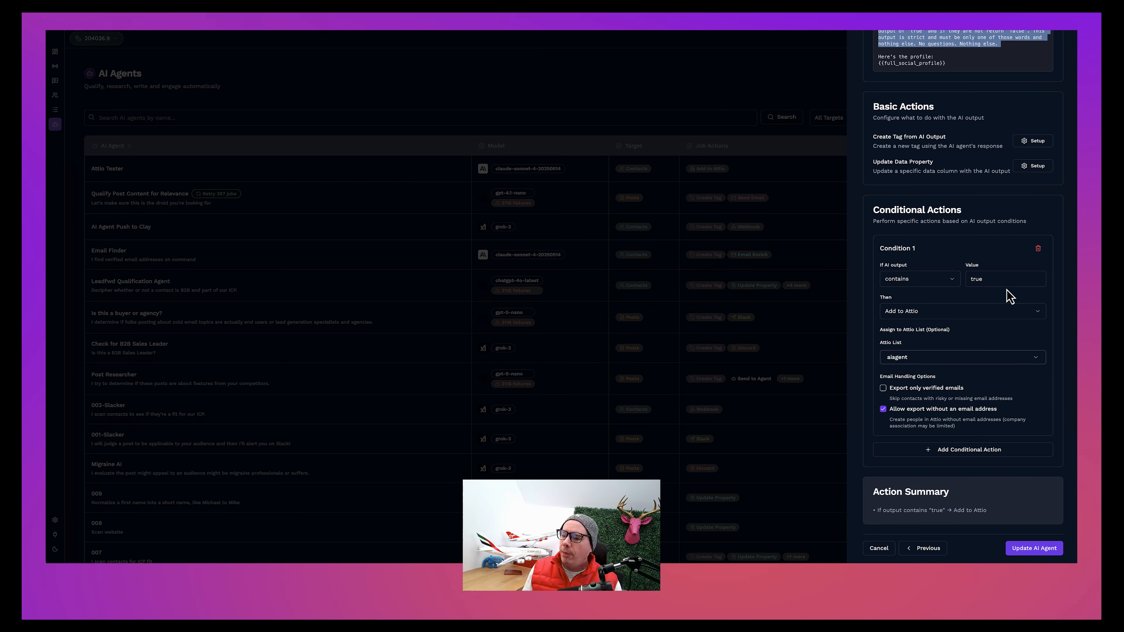
drag(873, 210, 985, 215)
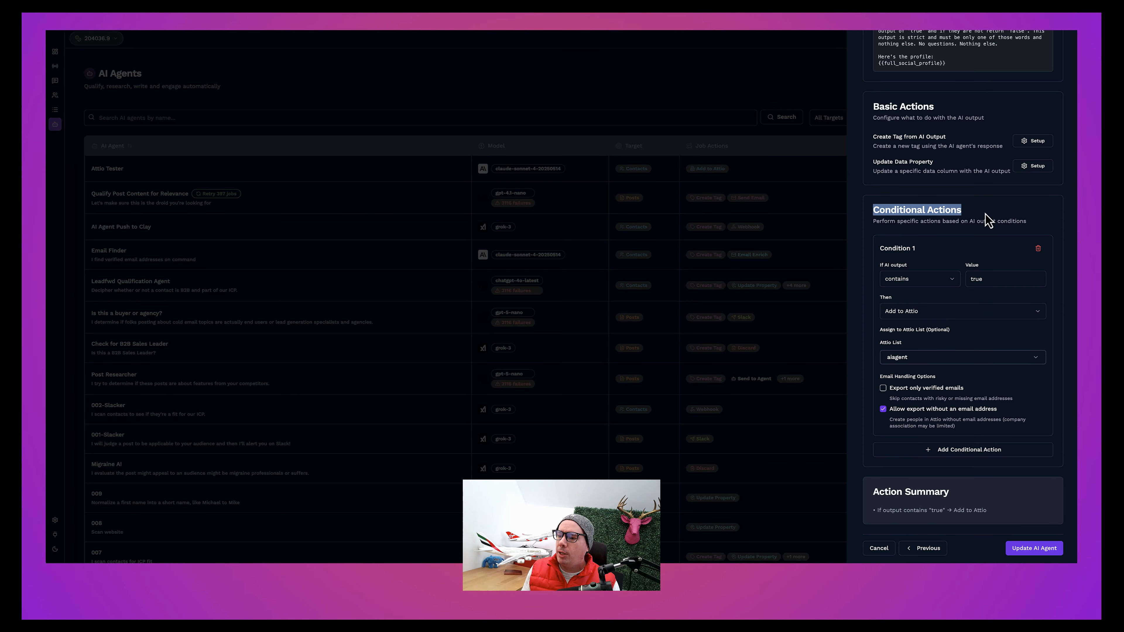
click(968, 218)
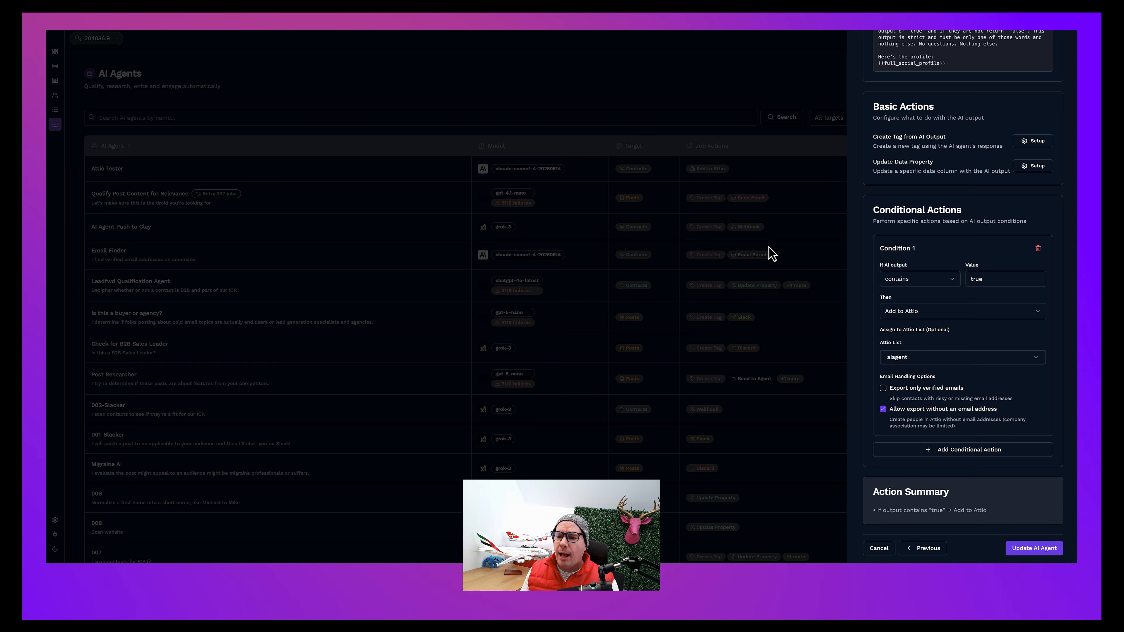
click(649, 126)
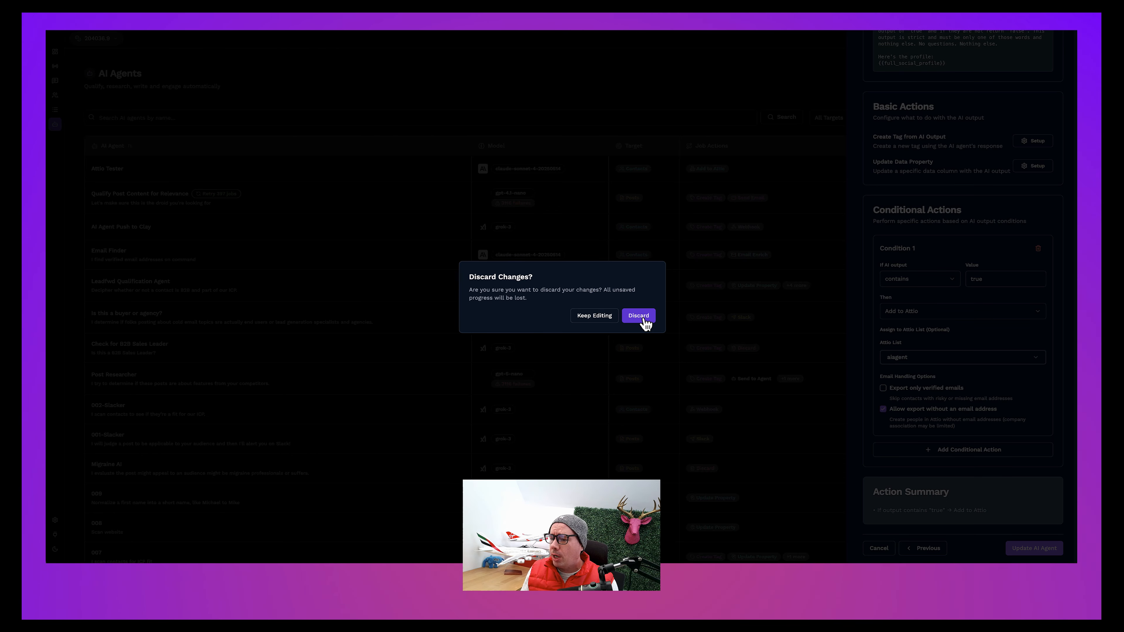
click(641, 315)
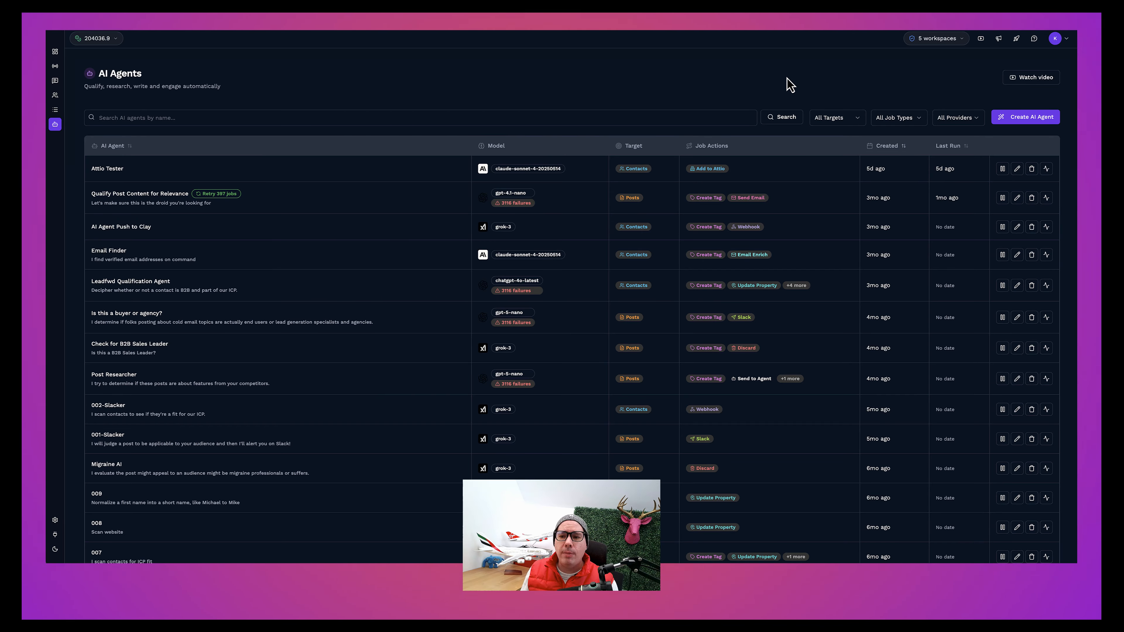
click(924, 6)
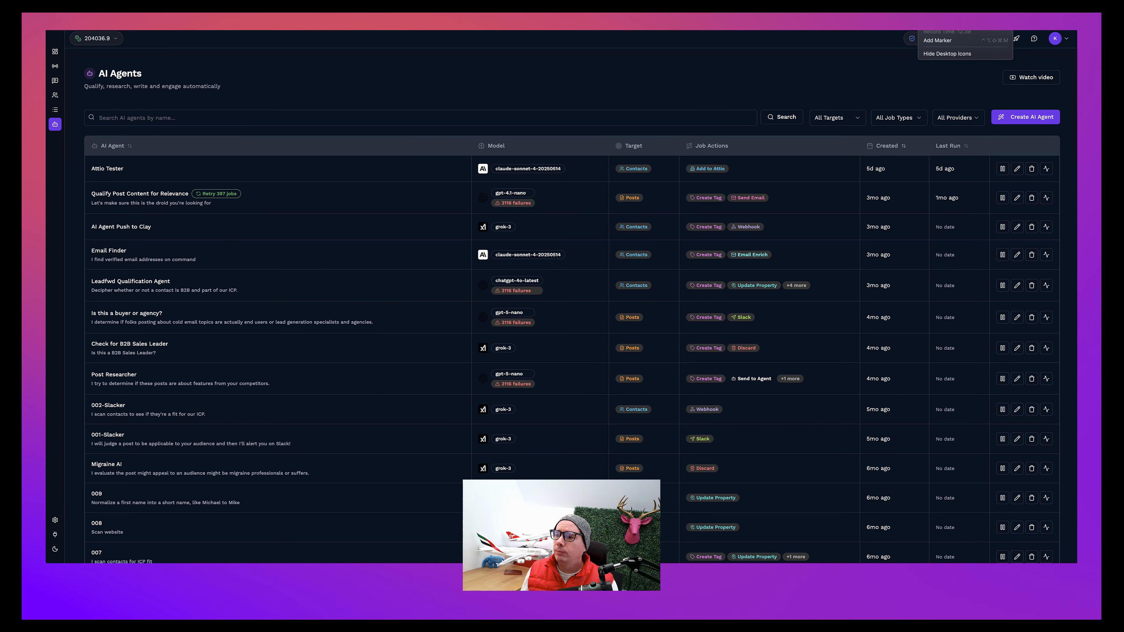